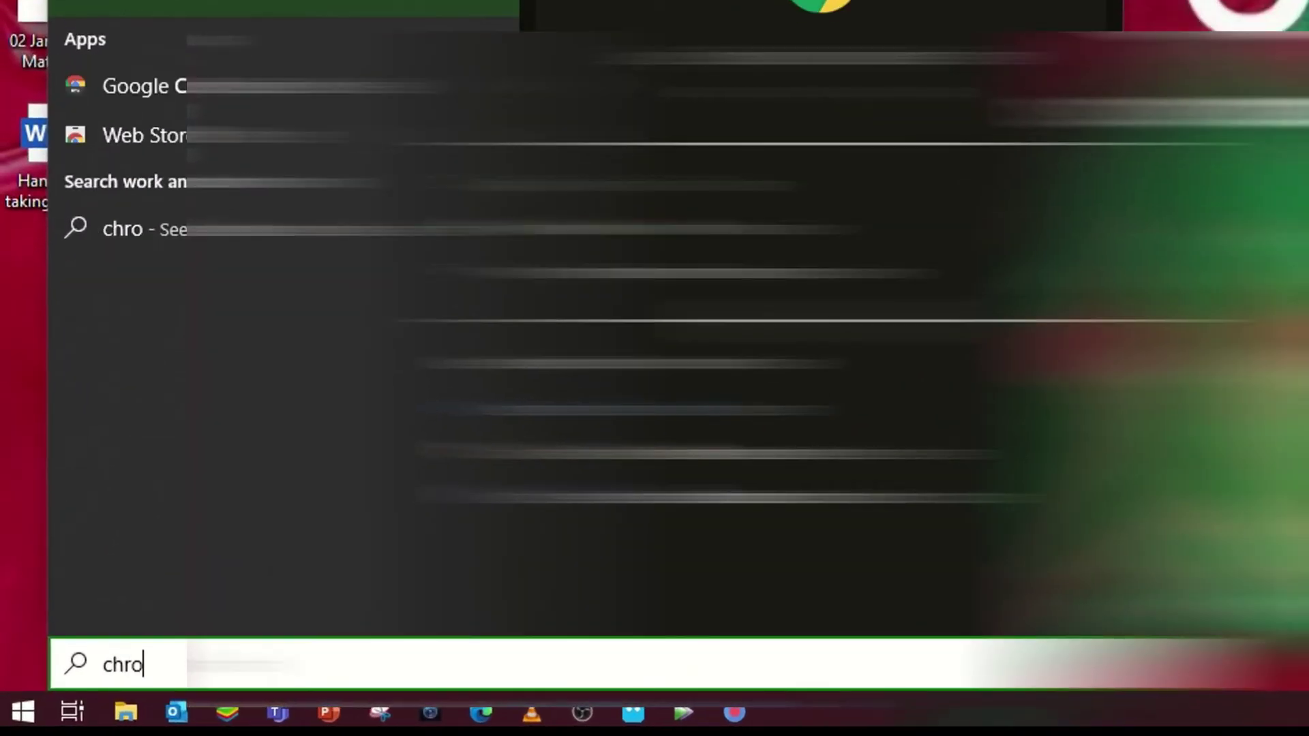
Open Google Chrome, remove the installed iCapture extension and close its feedback page
key("Return")
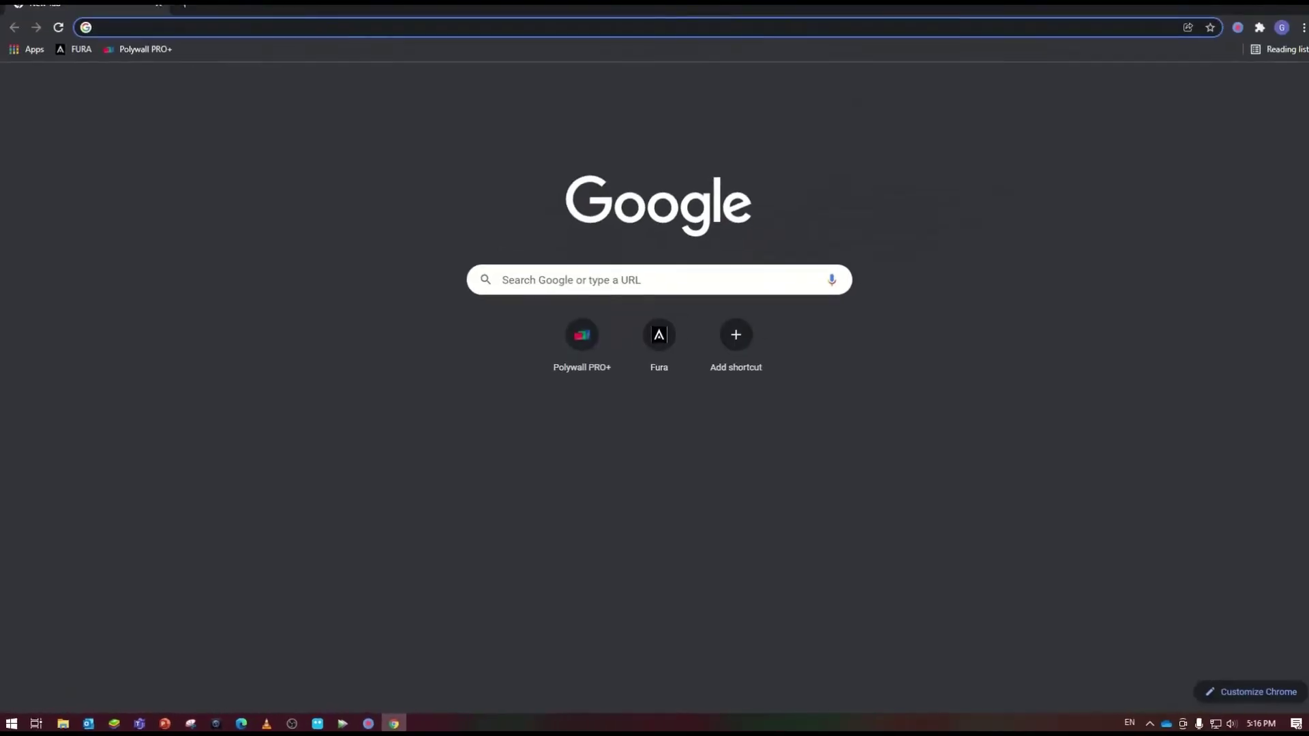
right_click(1234, 29)
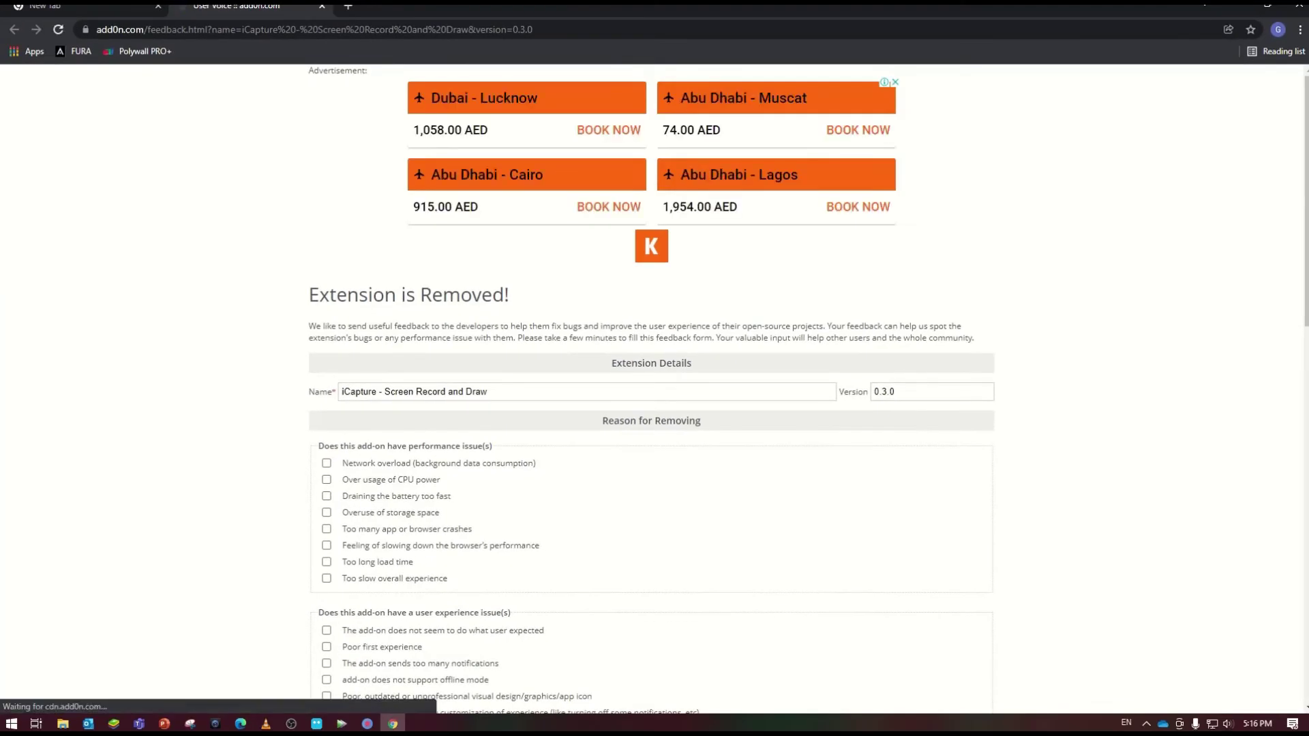
left_click(322, 6)
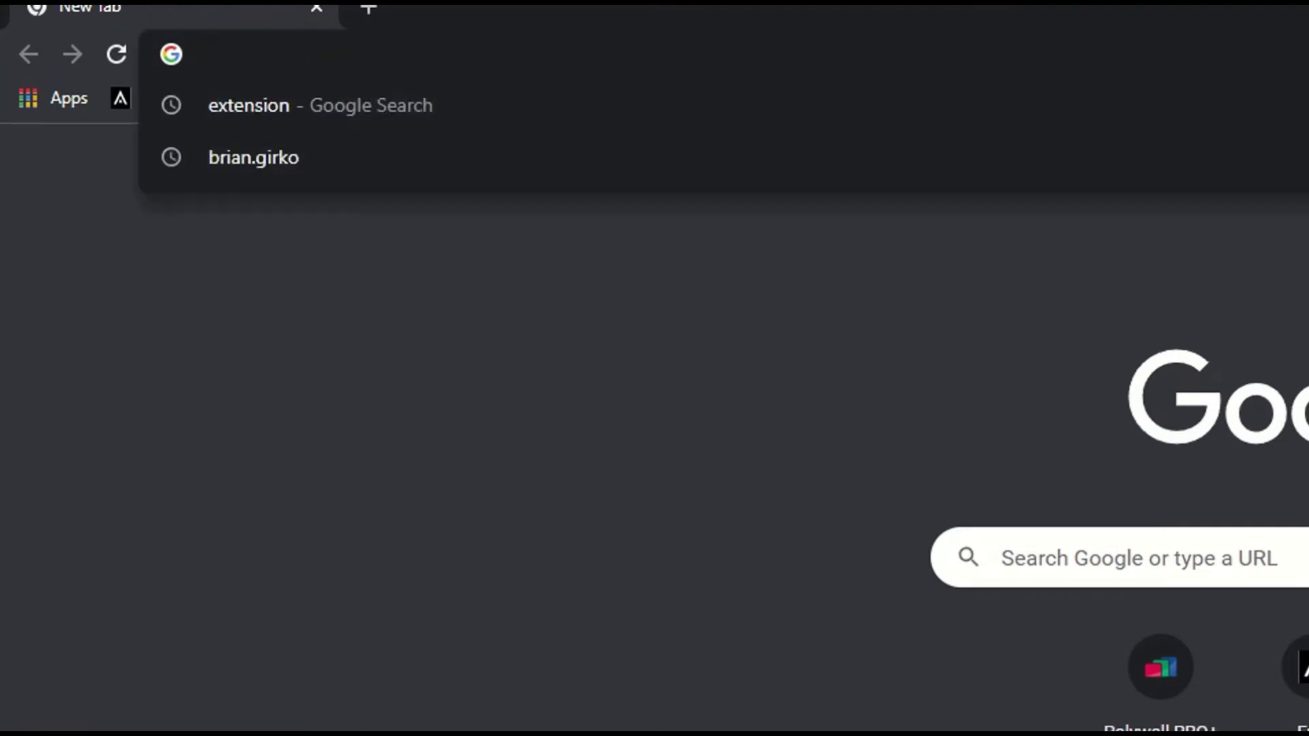
Search Google for "extension" and open the Extensions section of the Chrome Web Store
type("exten")
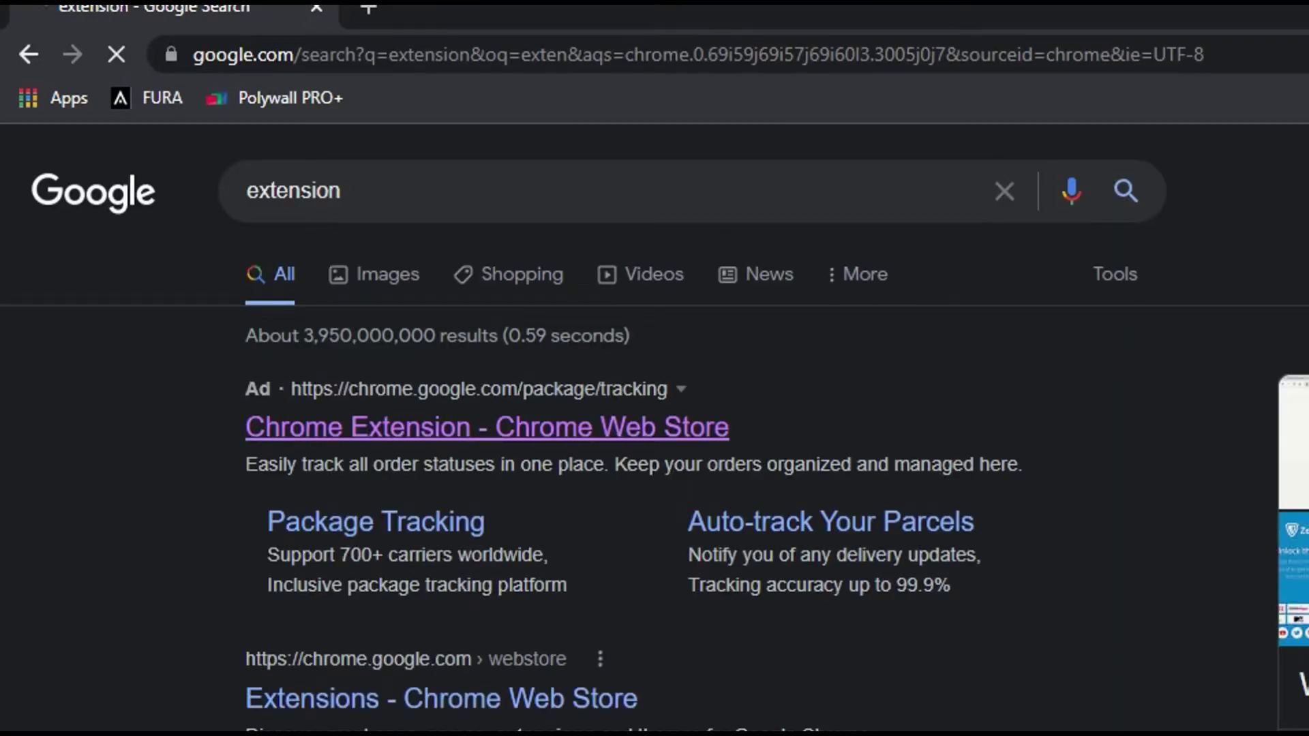
left_click(488, 428)
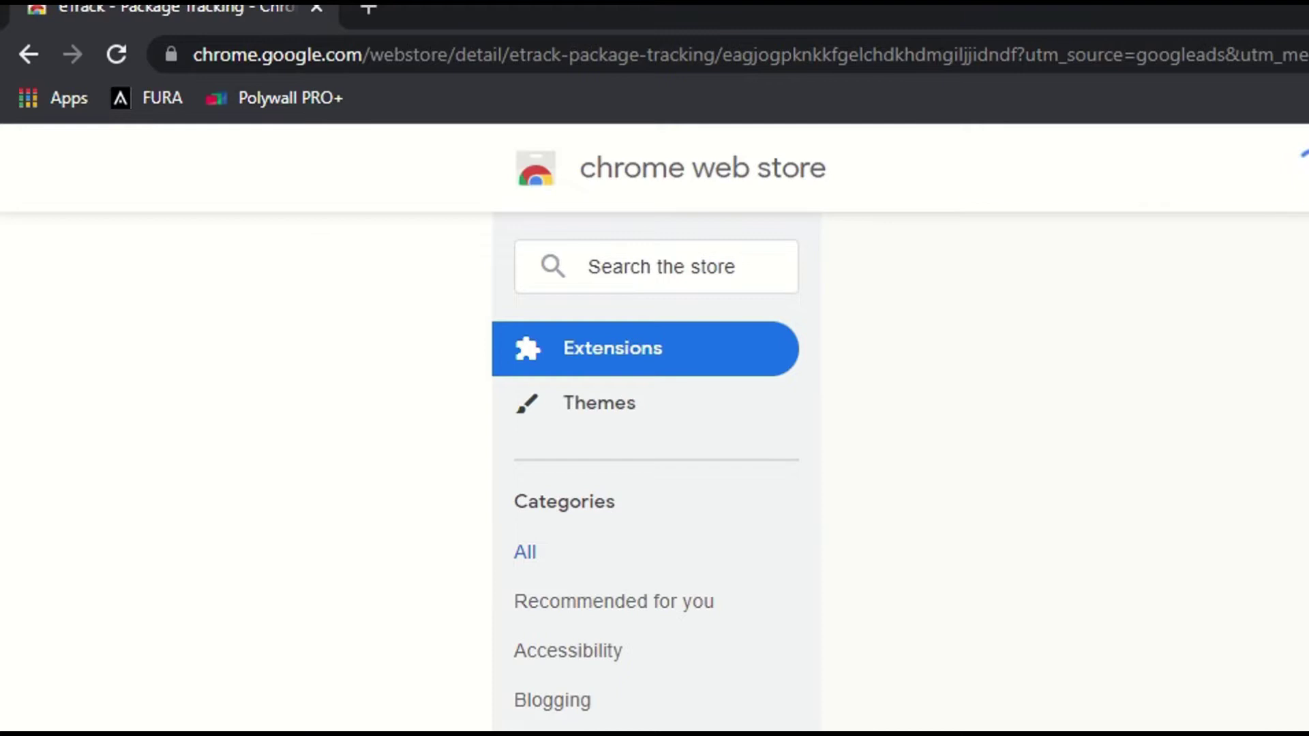
left_click(645, 266)
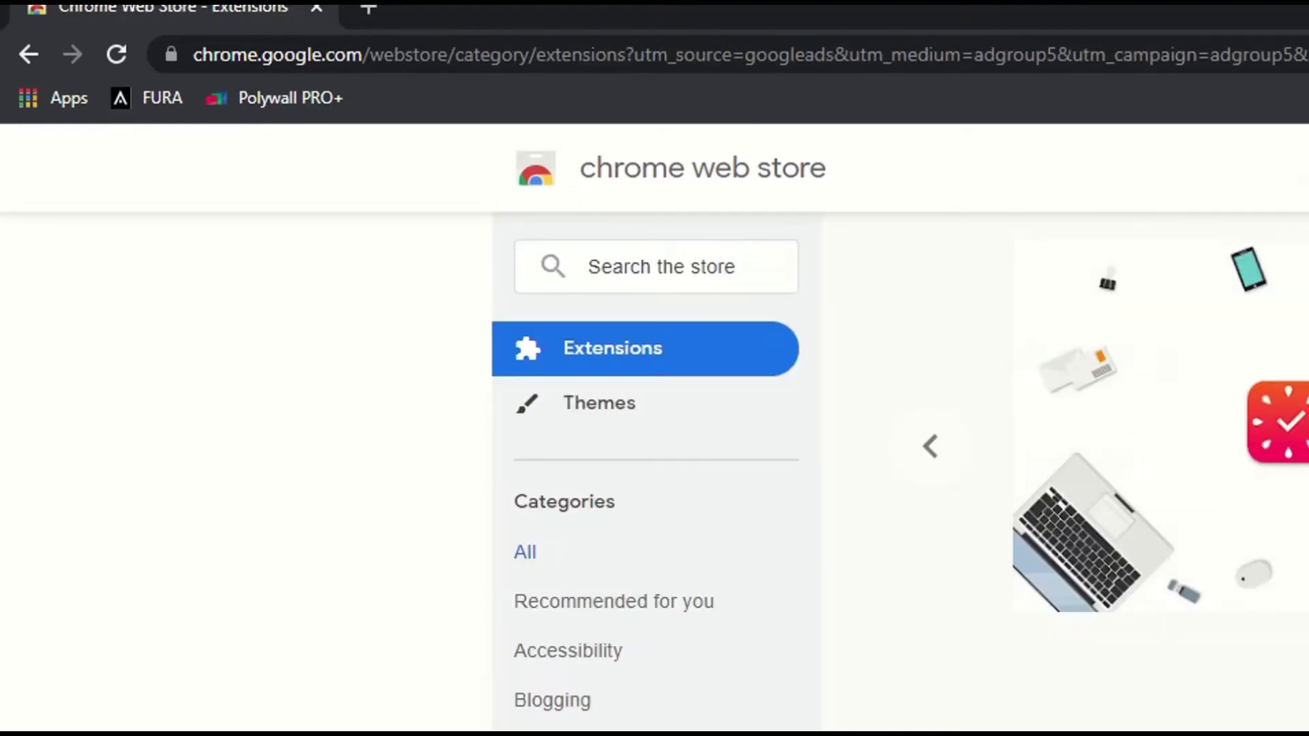
Search the Chrome Web Store for "icapture screen record"
left_click(645, 266)
type("i")
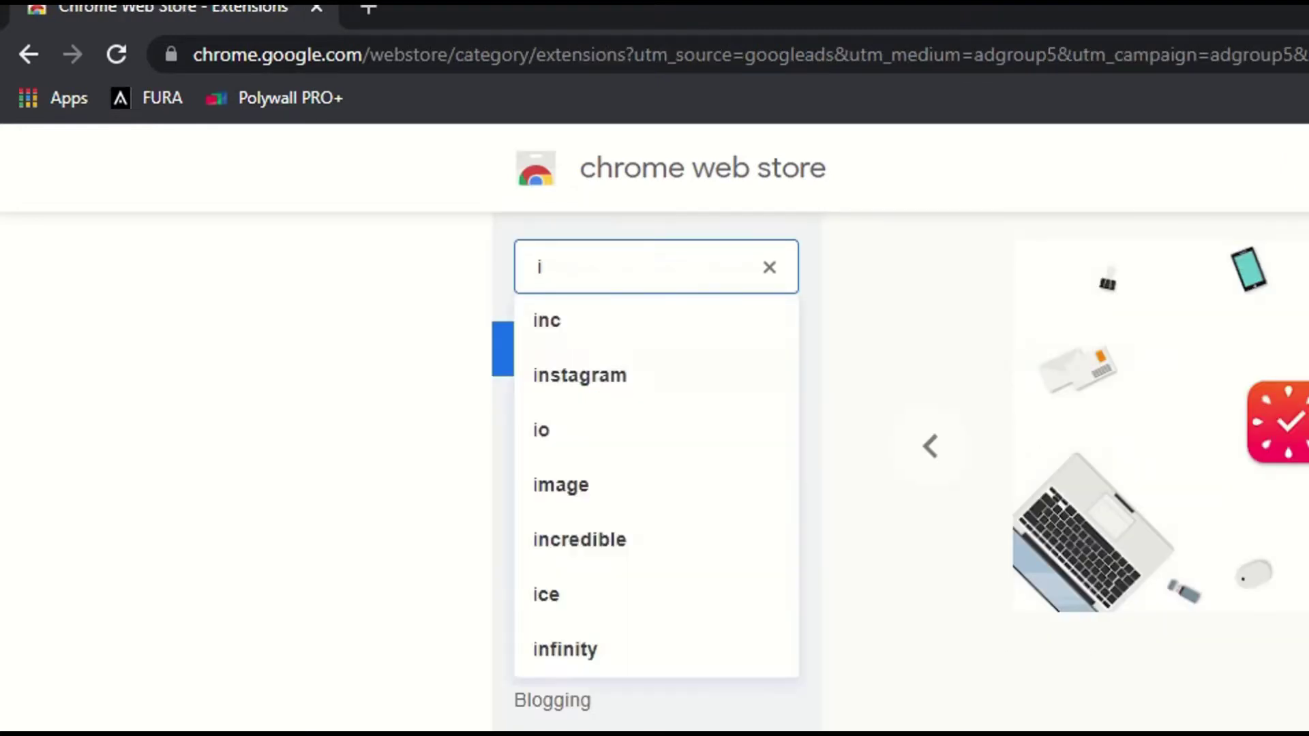
type("capture")
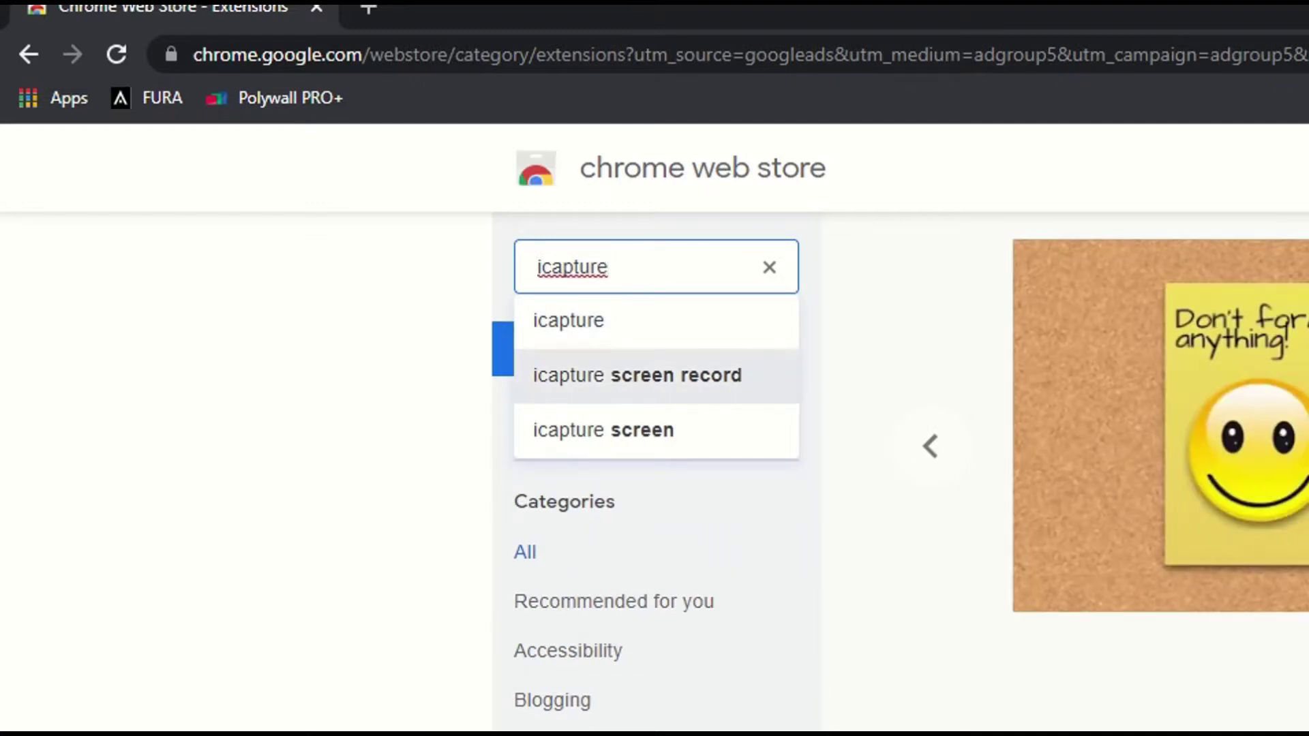
left_click(637, 375)
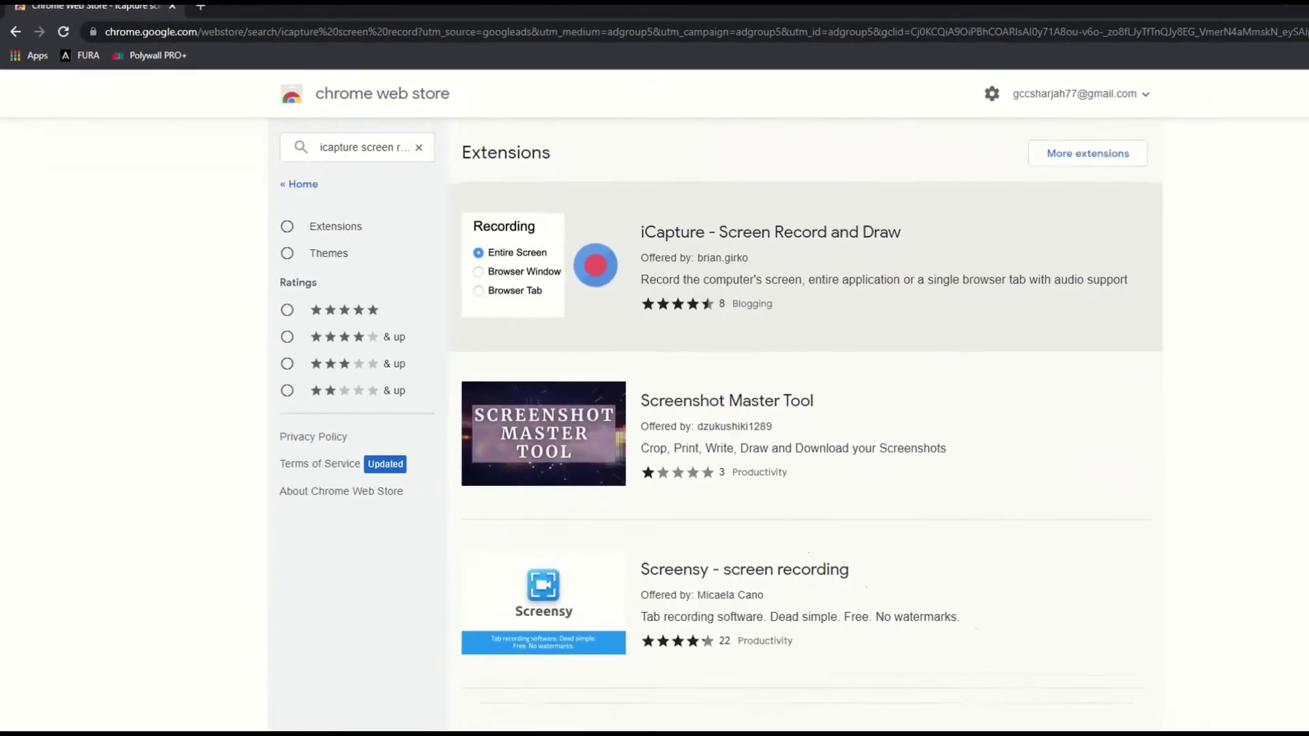
Add the "iCapture - Screen Record and Draw" extension to Chrome and dismiss the ad on its welcome page
left_click(708, 213)
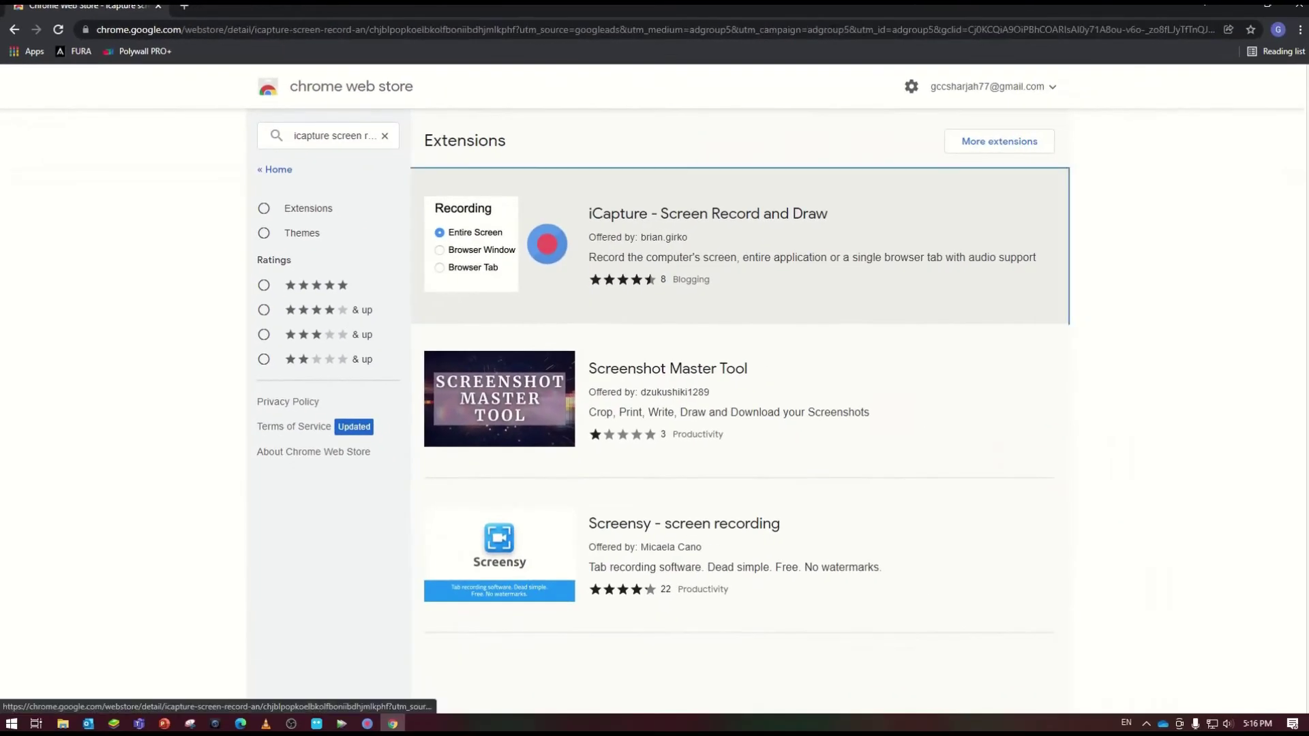
left_click(940, 181)
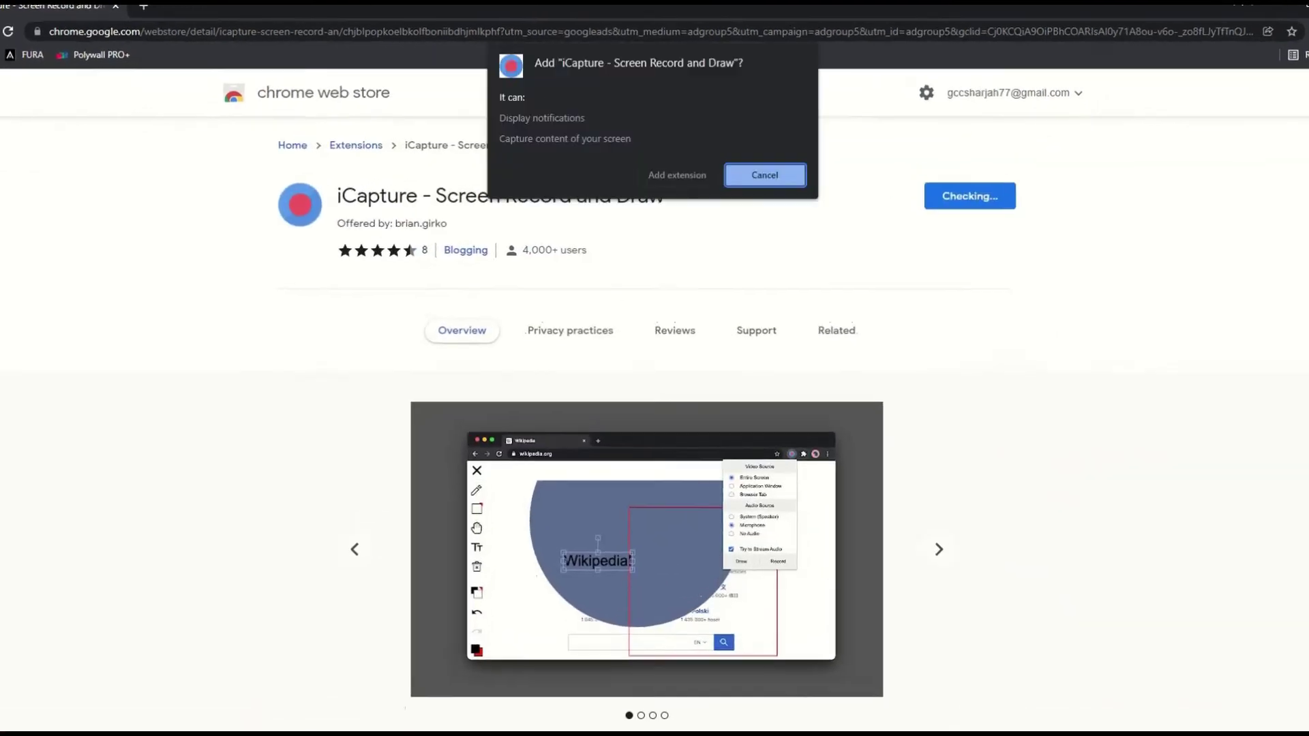
left_click(676, 176)
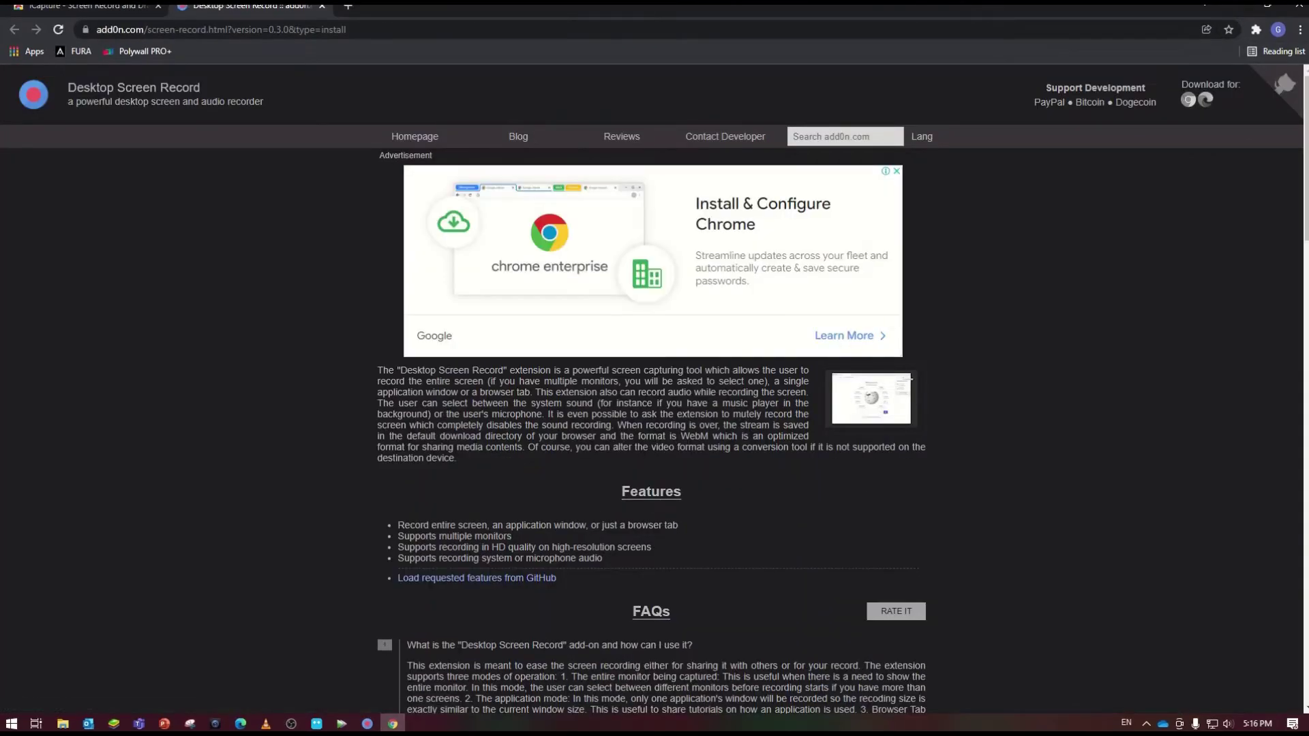
left_click(896, 171)
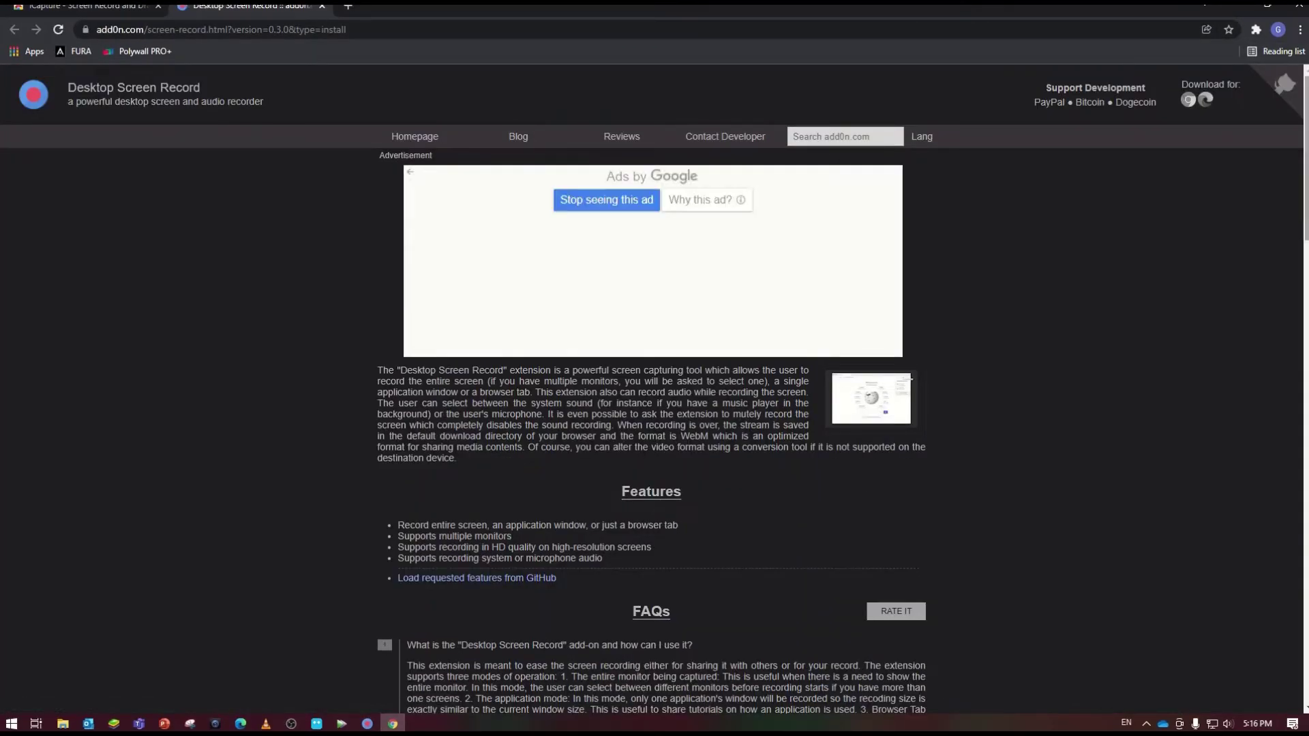
Pin the iCapture - Screen Record and Draw extension to the browser toolbar and close the extensions list
left_click(1300, 29)
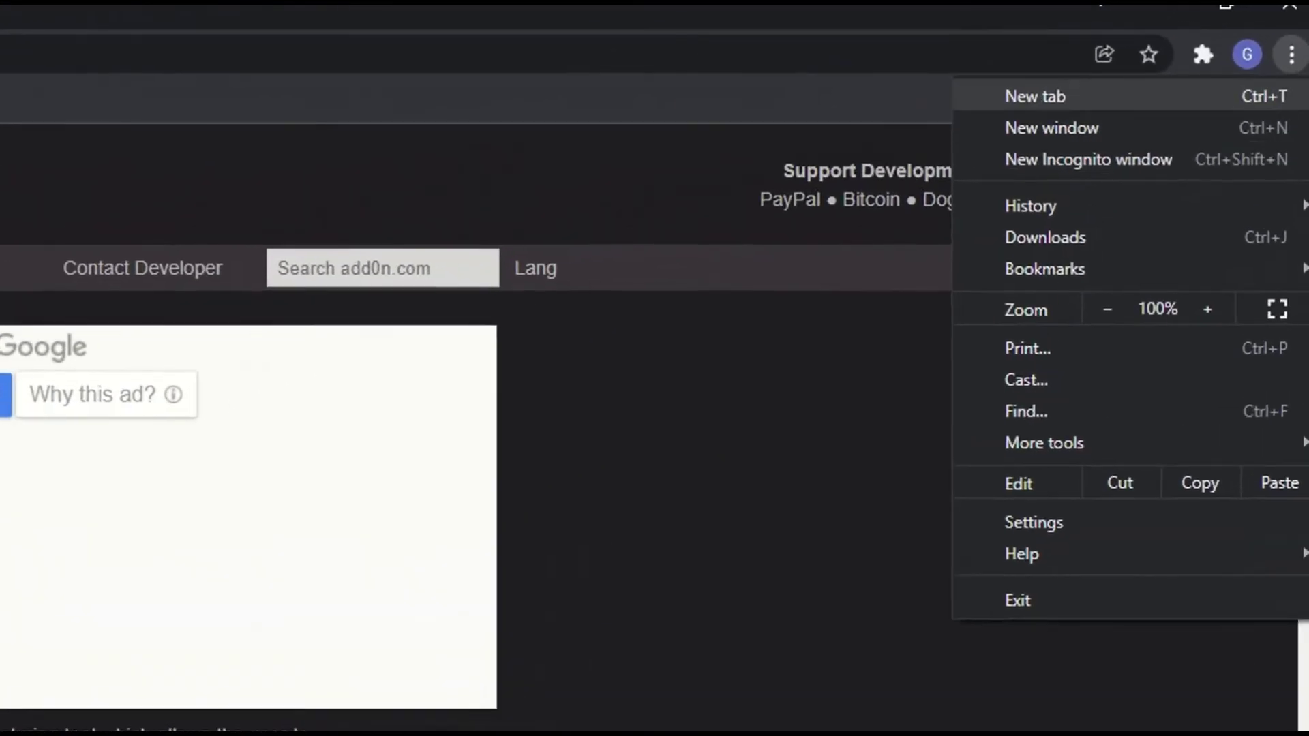
left_click(1256, 30)
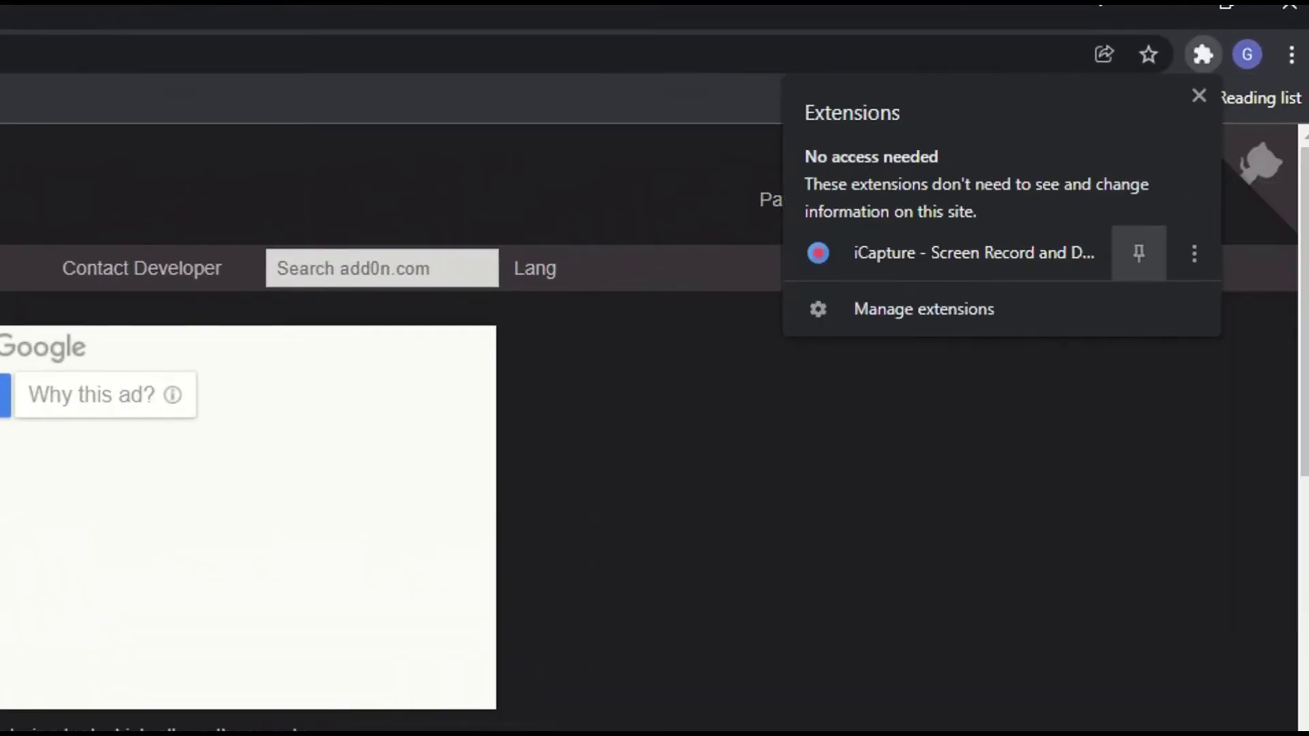
left_click(1138, 253)
left_click(1198, 95)
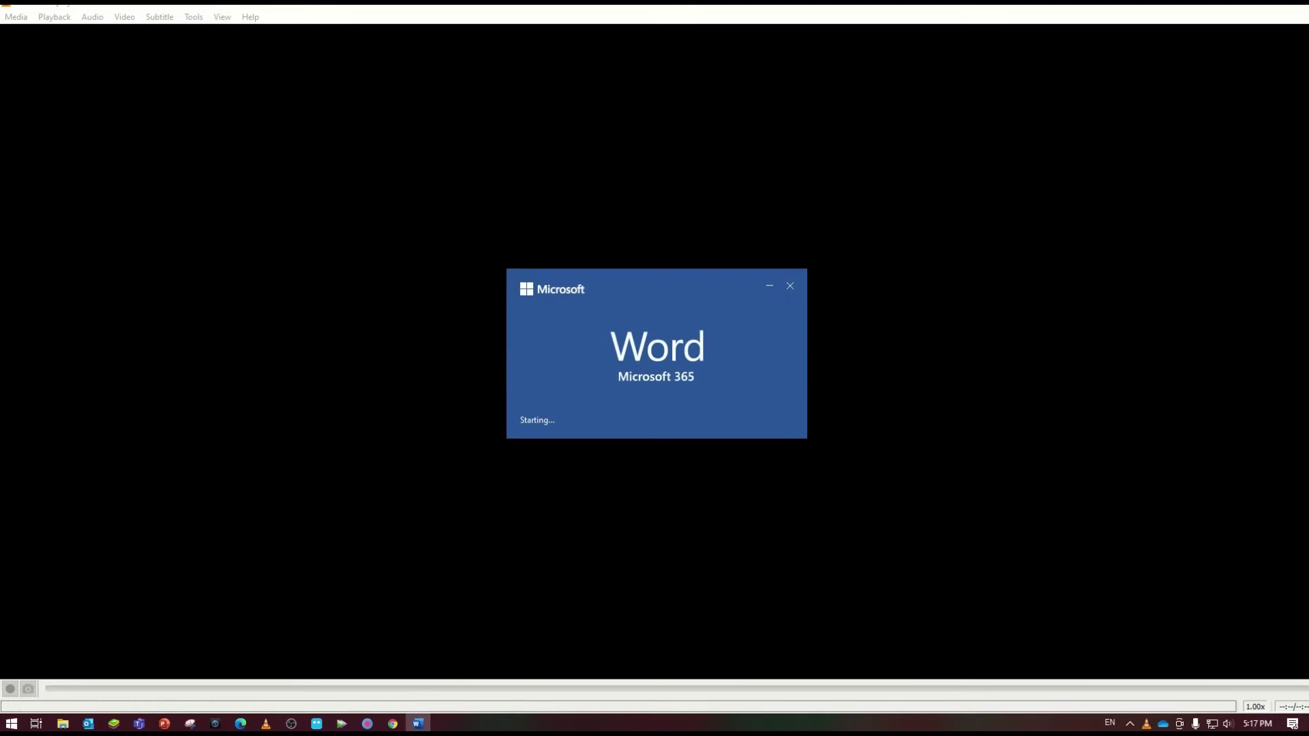
Open the Paint and WhatsApp desktop apps
key("super")
type("mspaint")
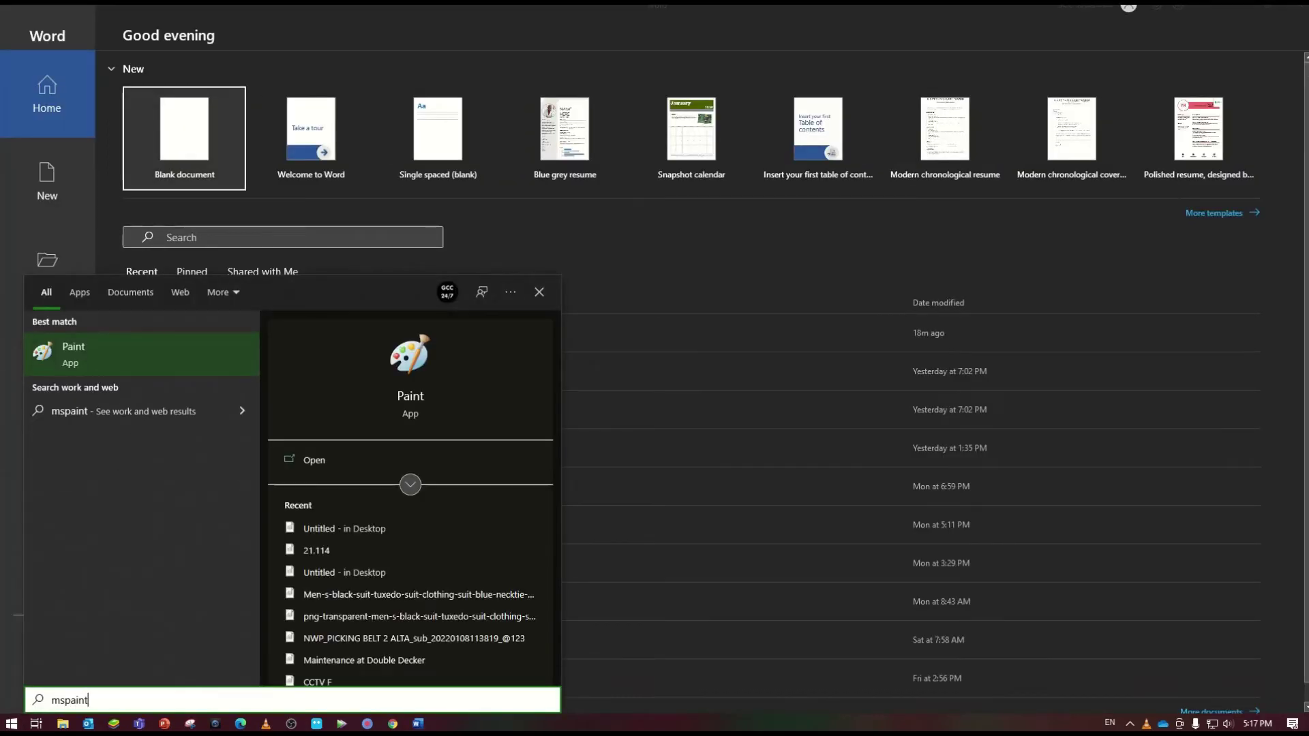
key("Return")
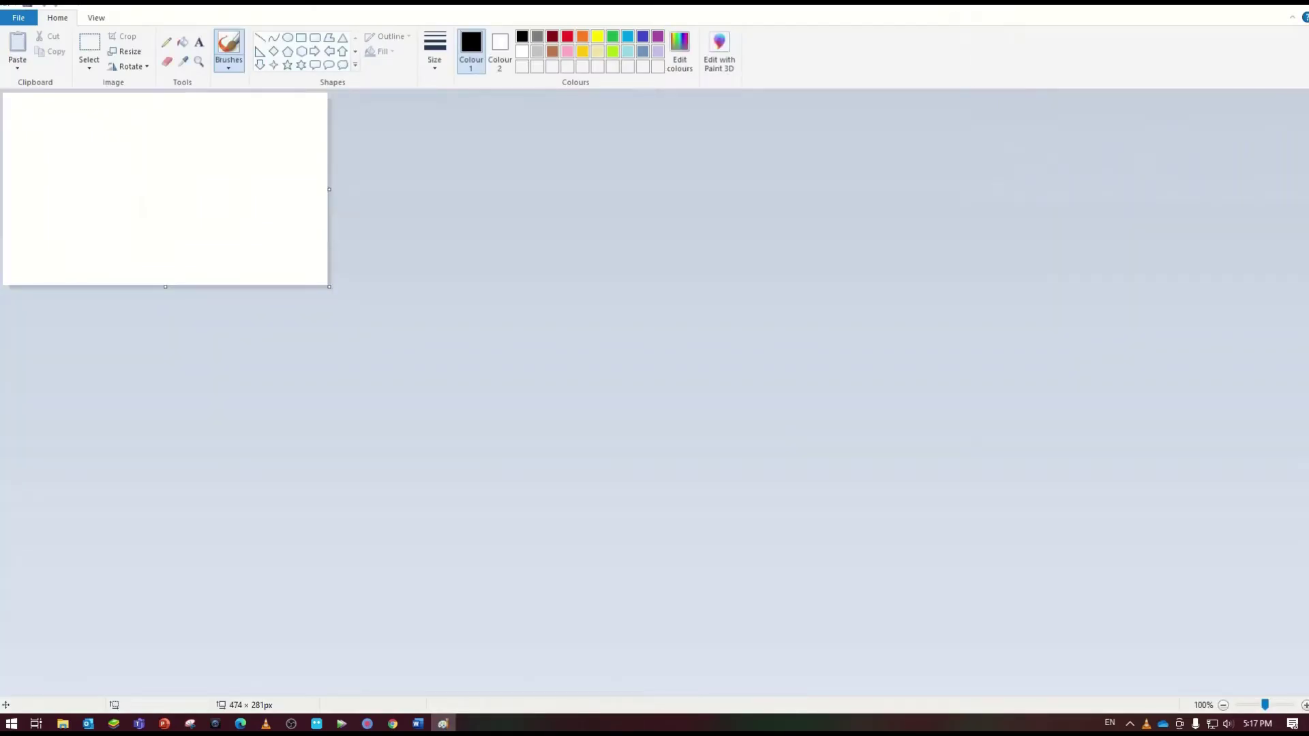
key("super")
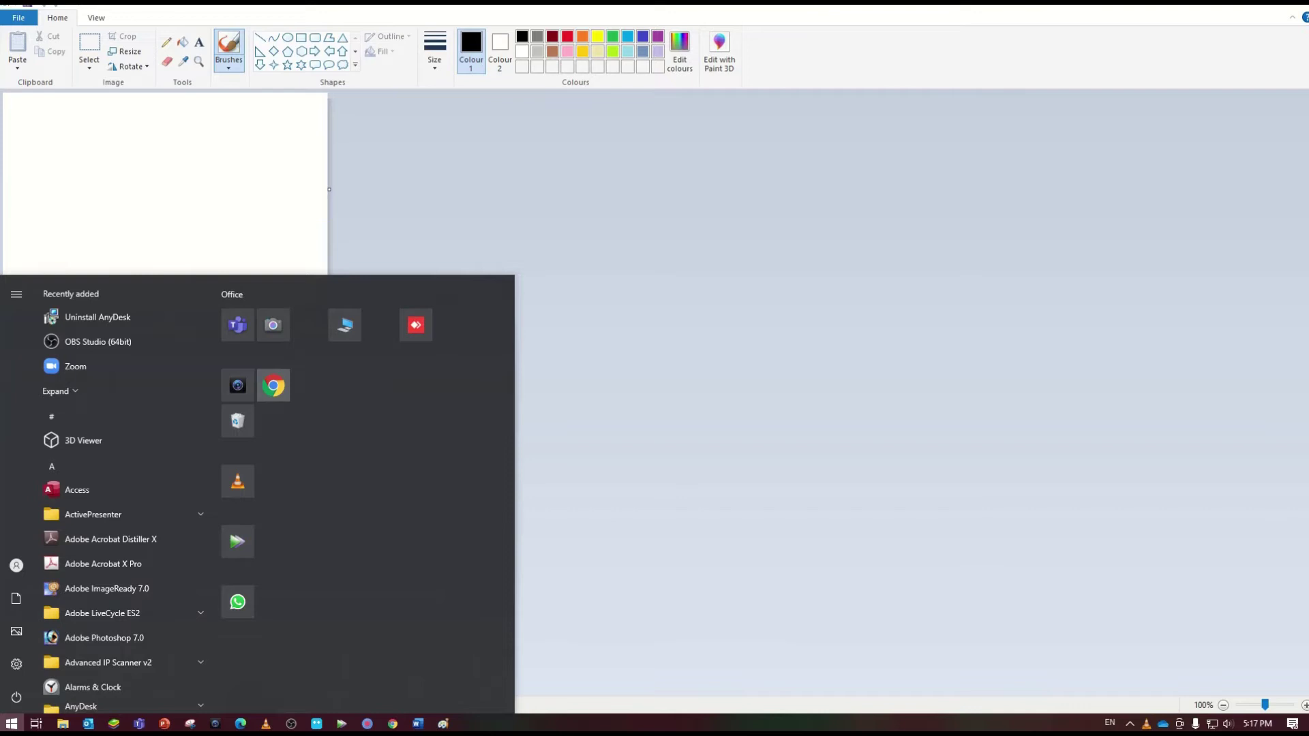
type("what")
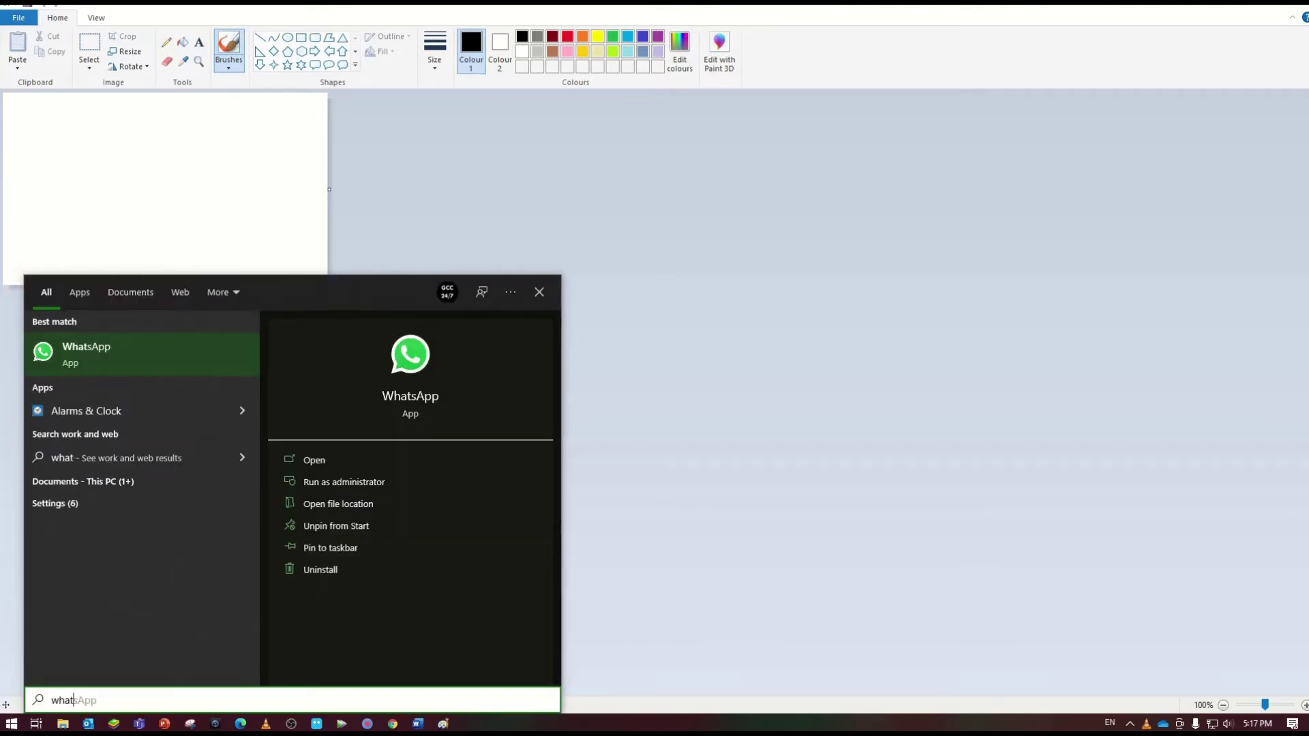
key("Return")
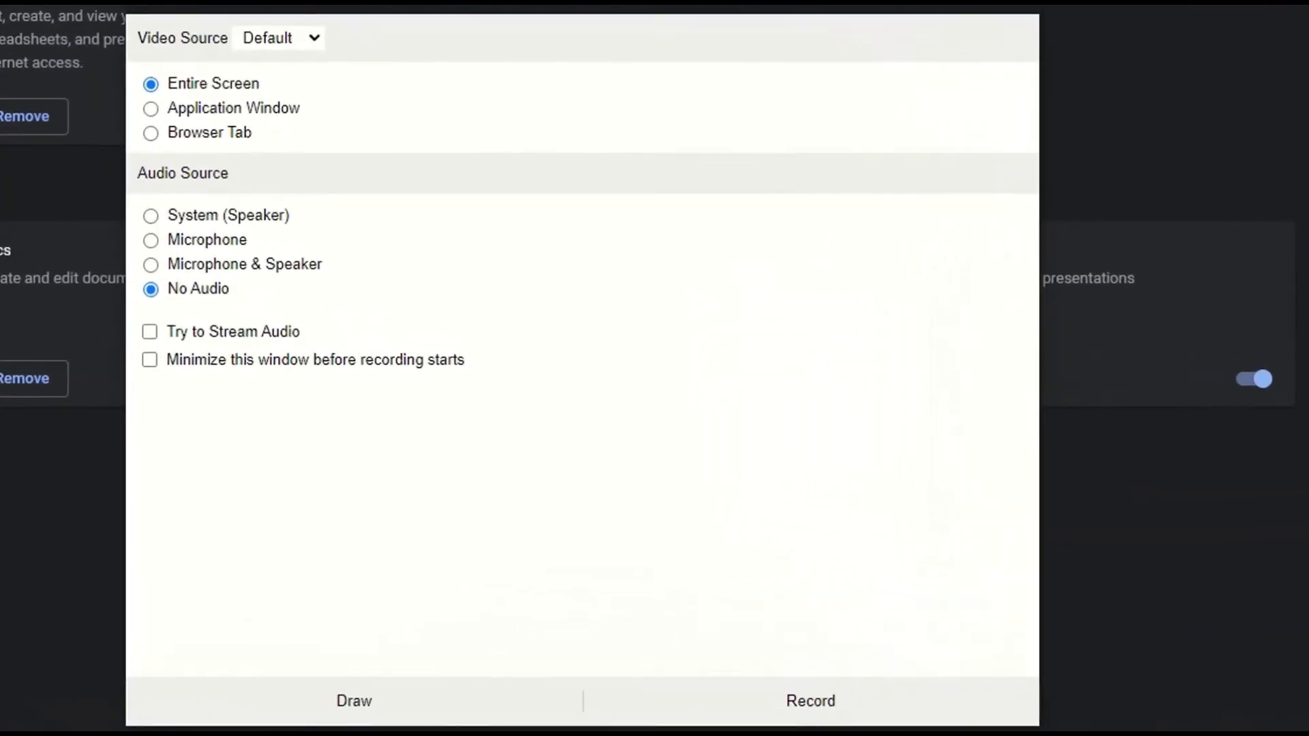
Examine the video source quality options in the Screen Recorder window and keep Default selected
left_click_drag(582, 8, 282, 0)
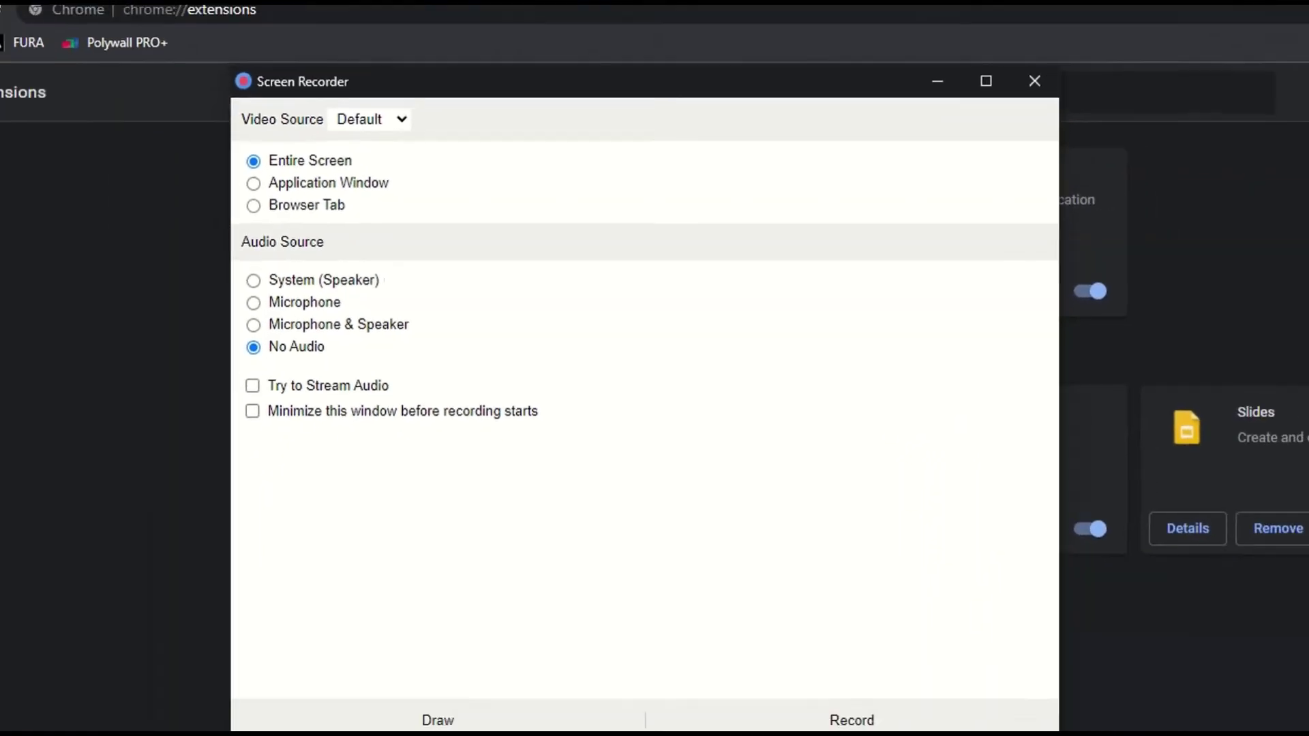
left_click(370, 119)
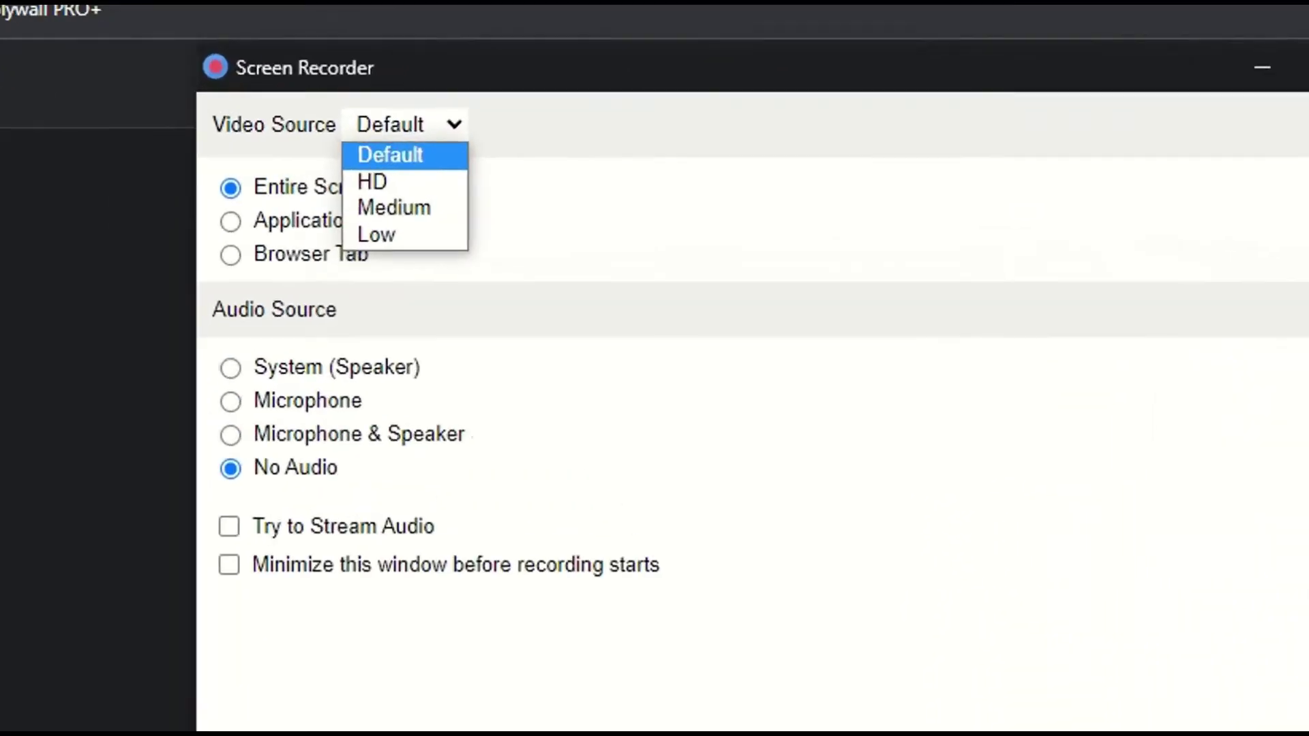
key("Down")
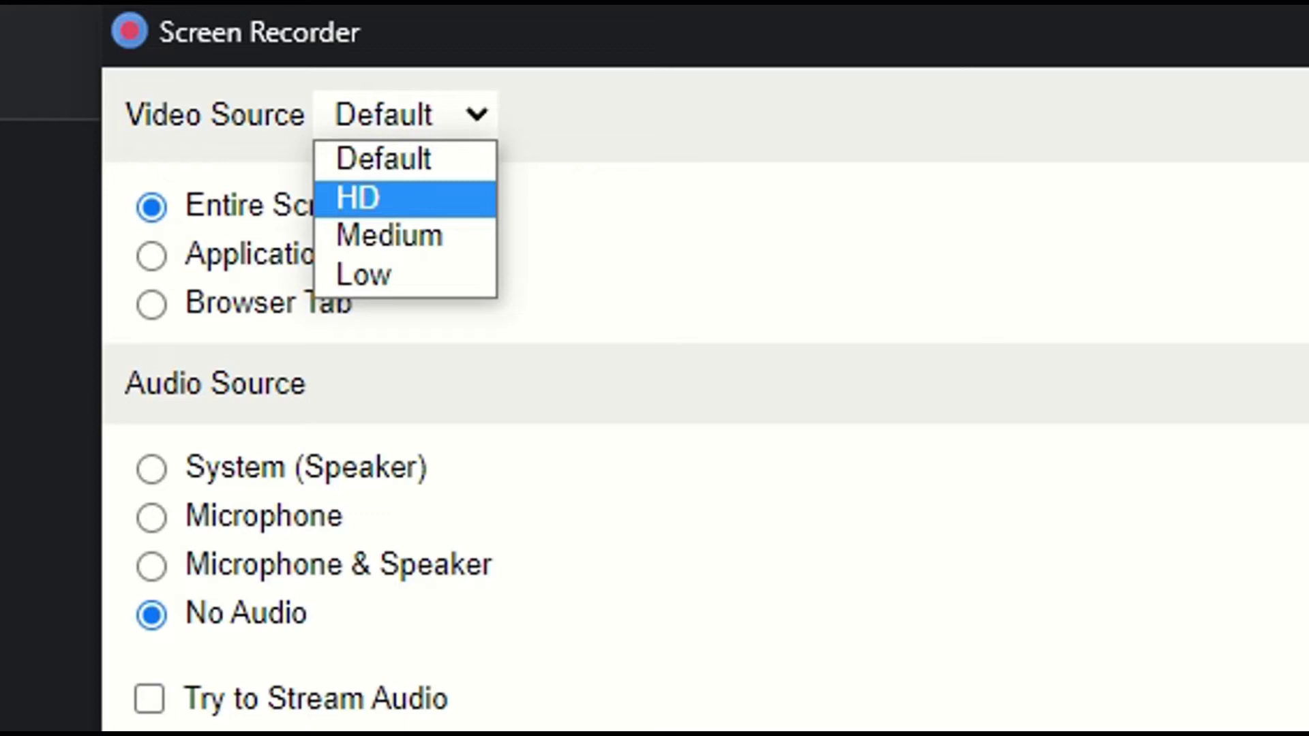
key("Up")
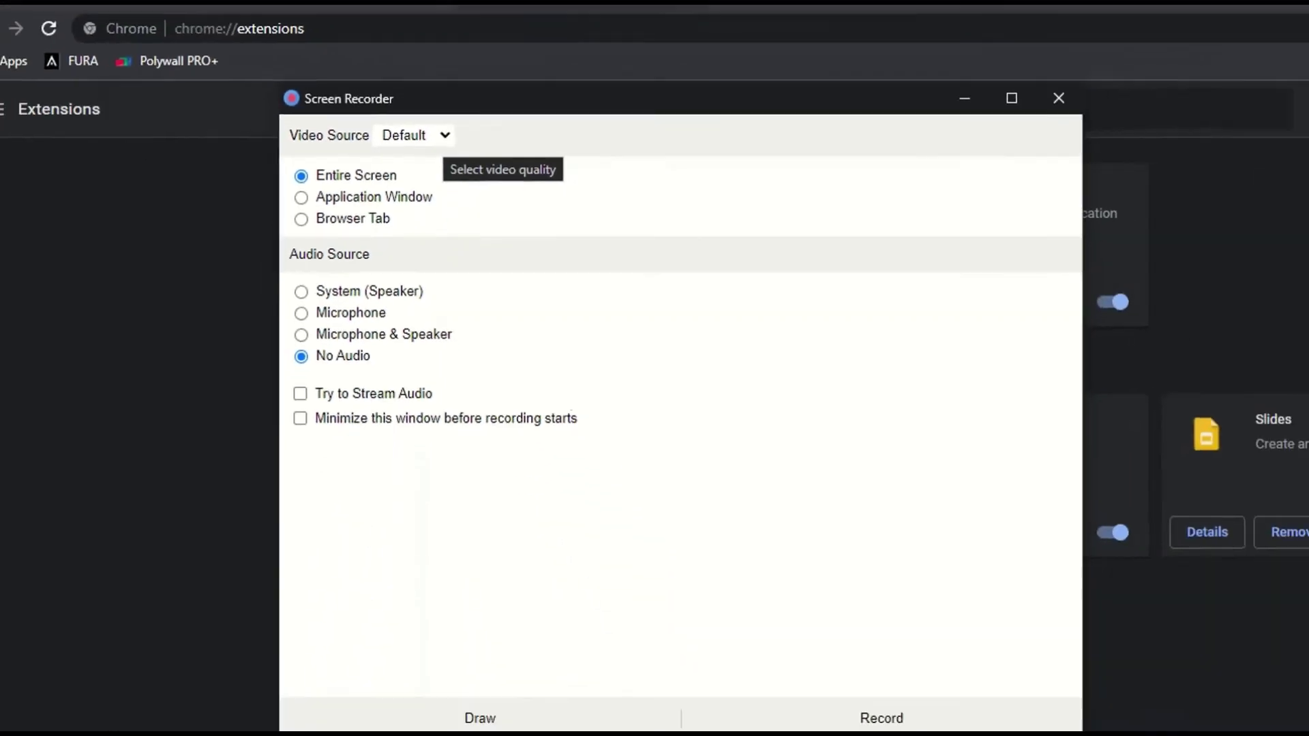
key("alt+Down")
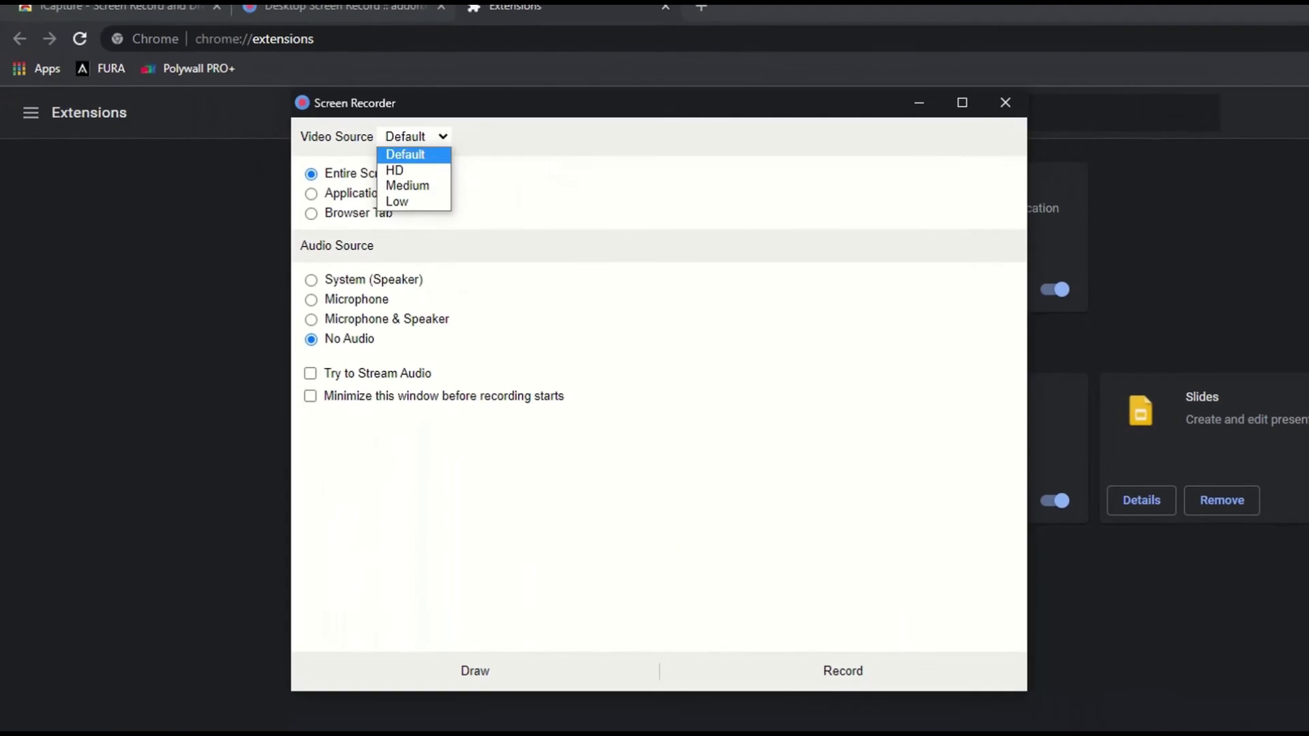
key("Return")
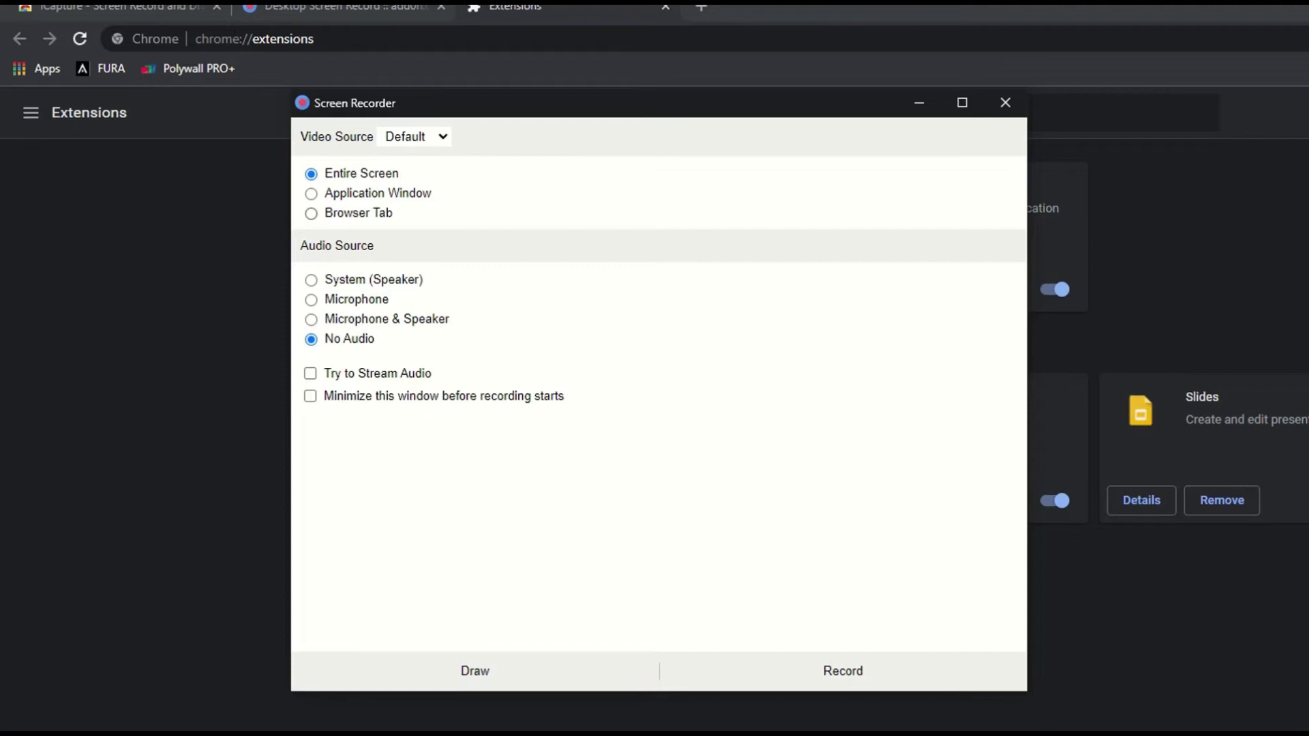
Start an Application Window recording and name its WebM file "Test record" in the iCapture videos folder on drive D
left_click(311, 193)
left_click(843, 671)
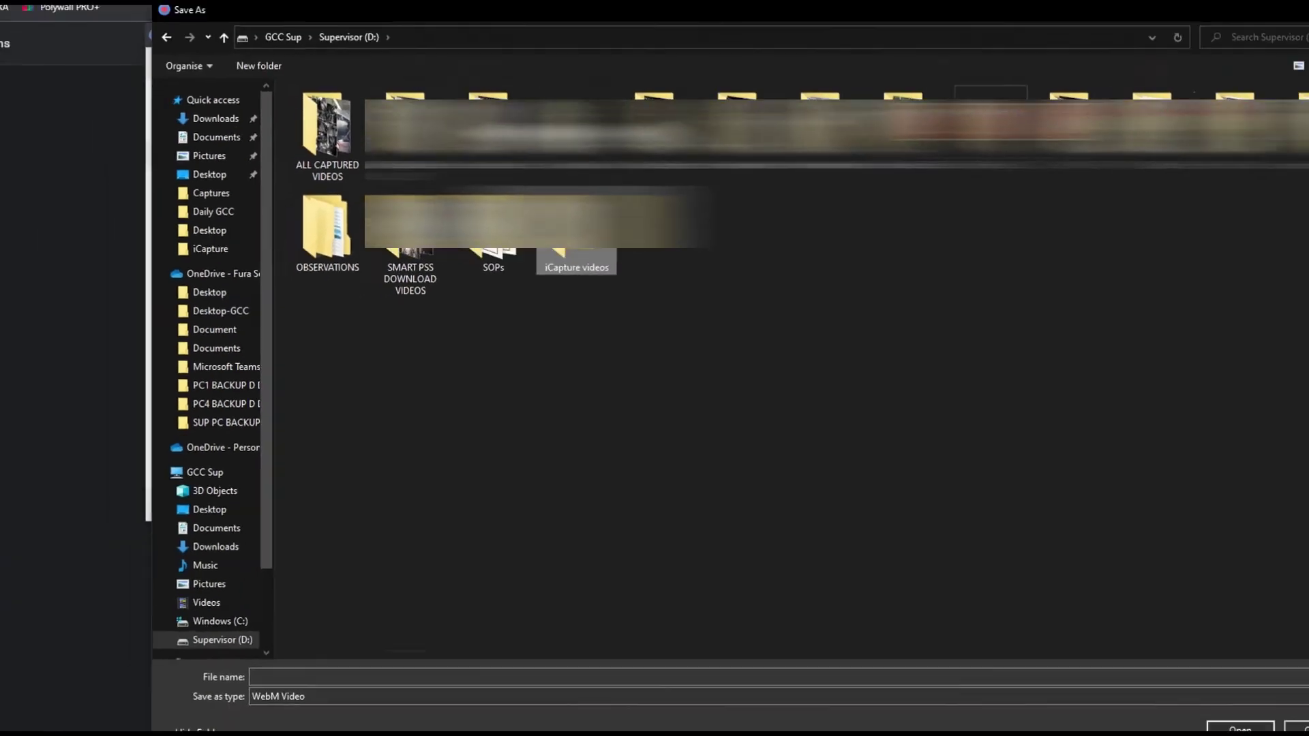
key("Return")
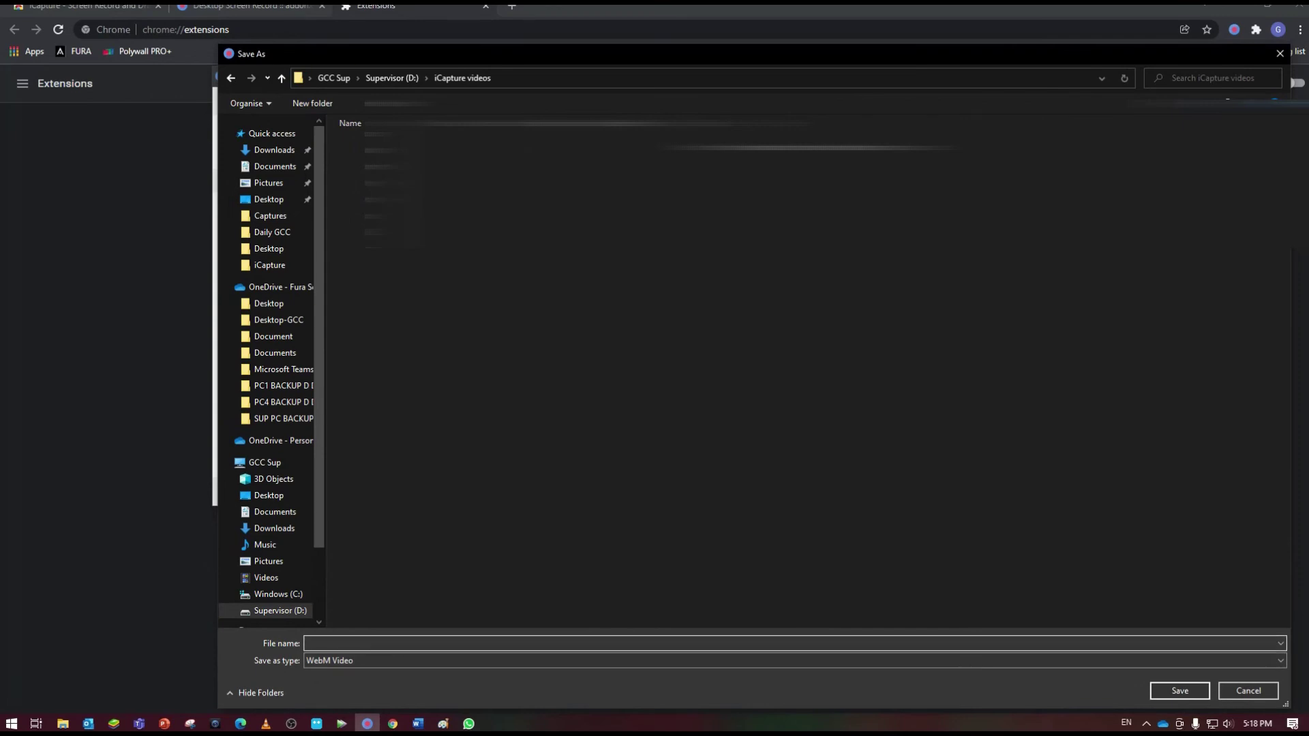
type("Test record")
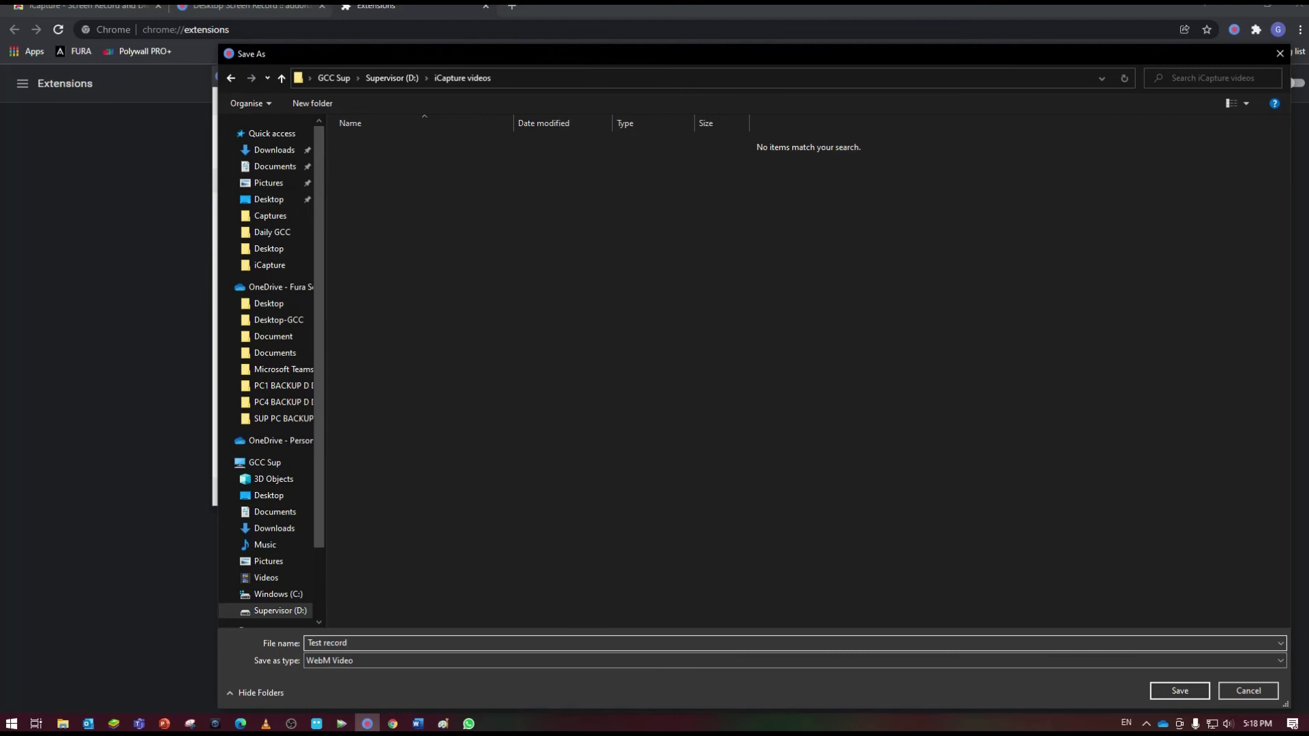
key("Return")
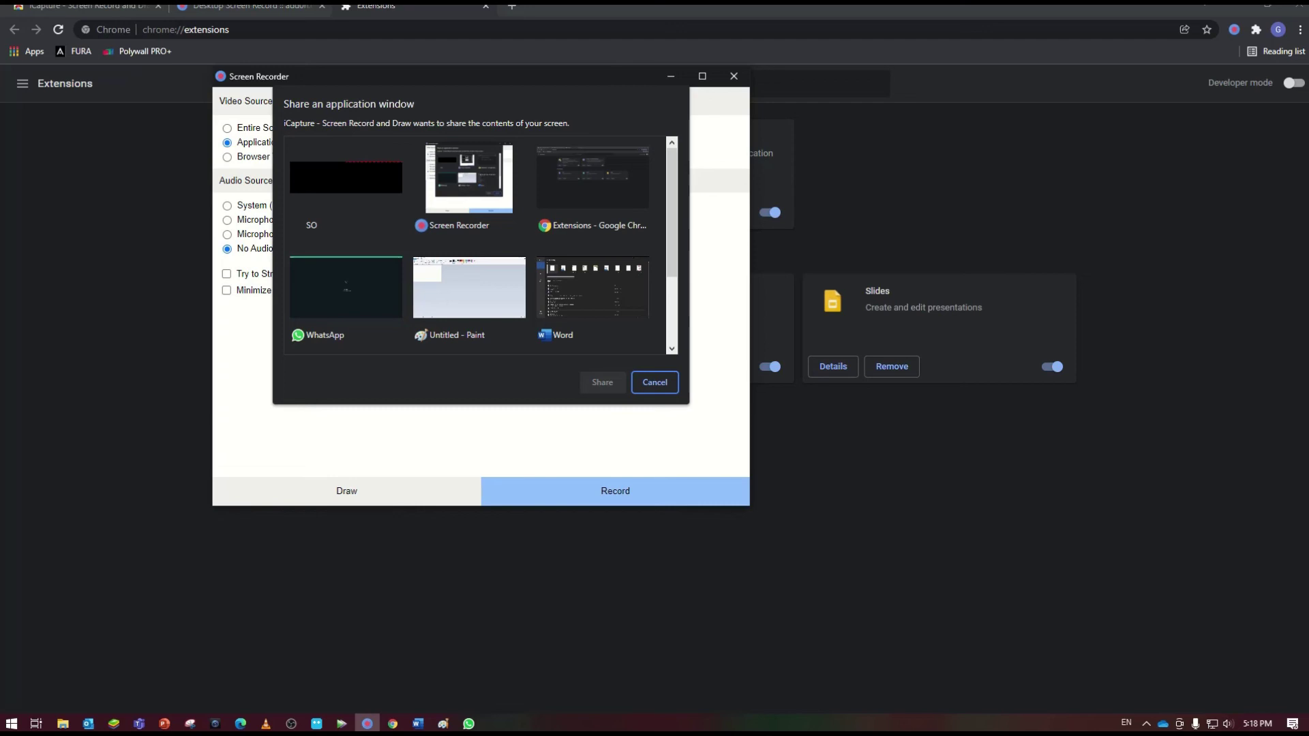
Choose the "Untitled - Paint" window as the application to record and share it
left_click(345, 297)
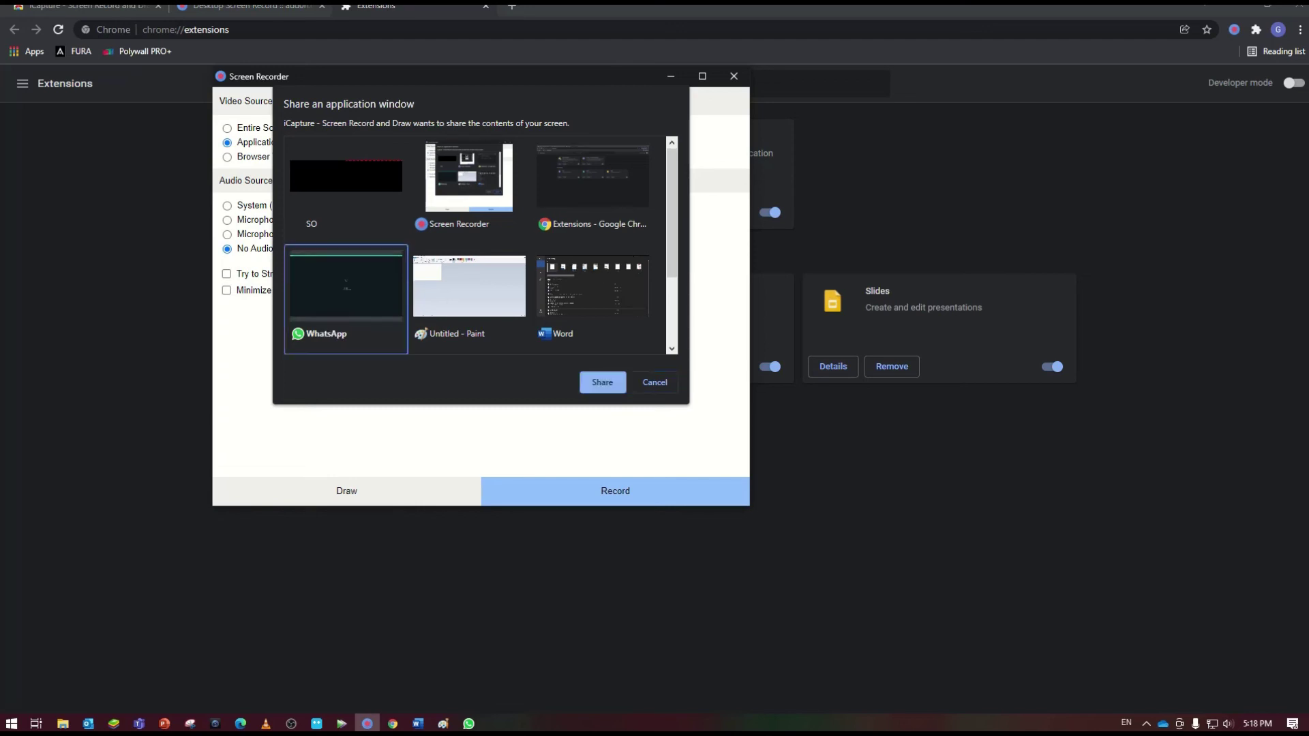
left_click(469, 297)
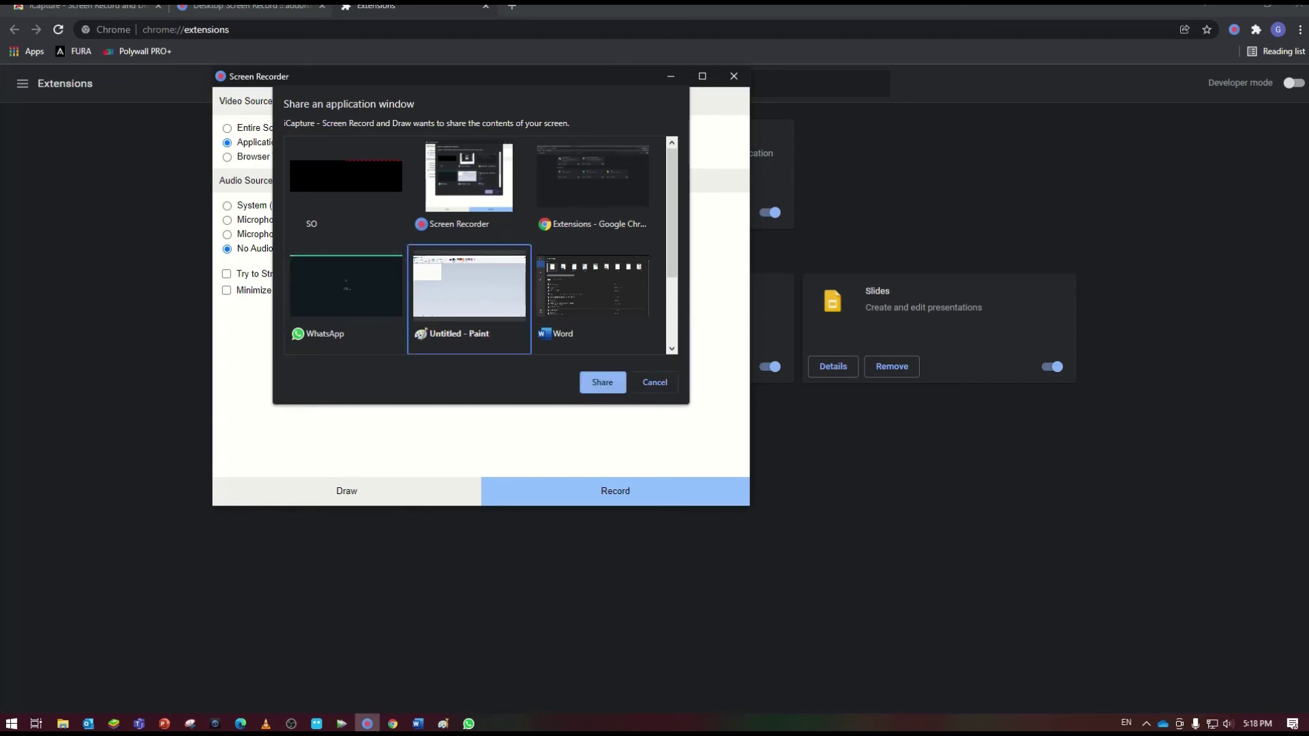
left_click(591, 297)
left_click(469, 297)
left_click(601, 381)
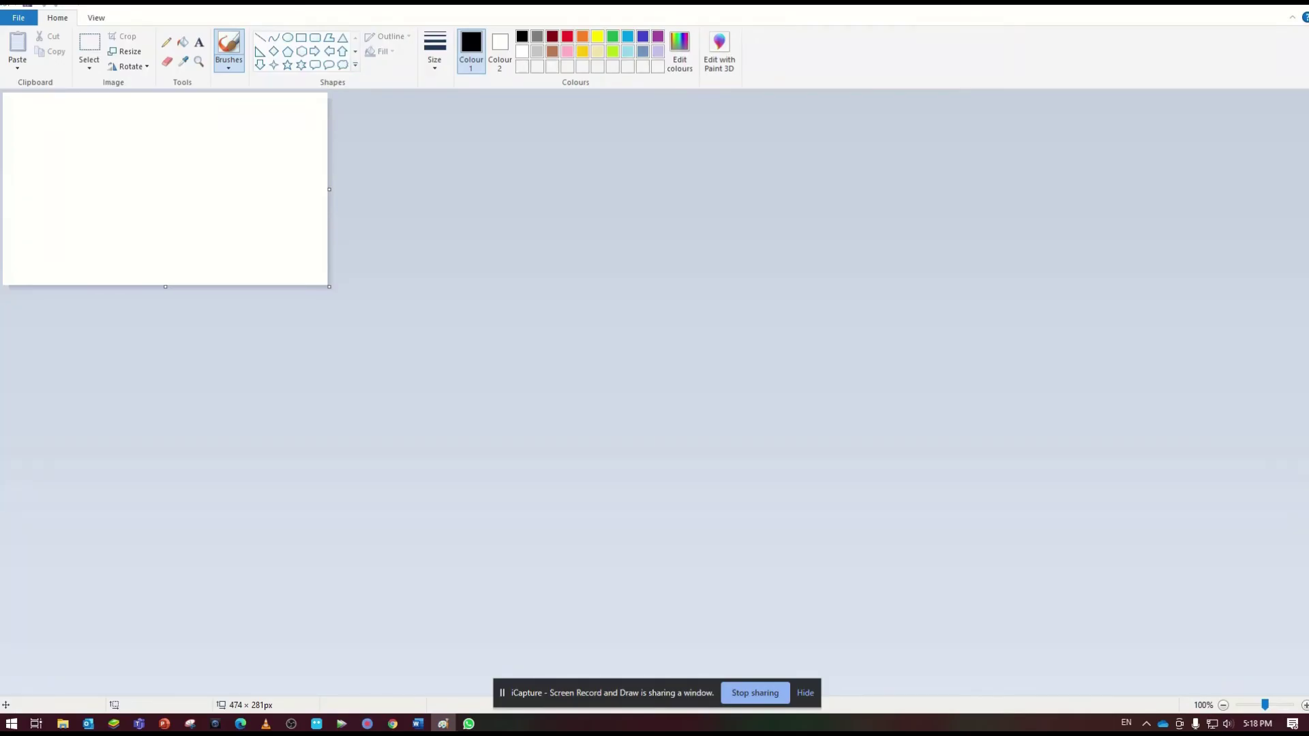
Scribble freehand black brush strokes across the whole Paint canvas while the window is being recorded
mouse_move(196, 160)
left_mouse_down()
mouse_move(145, 164)
mouse_move(176, 221)
mouse_move(120, 140)
mouse_move(177, 236)
mouse_move(41, 130)
mouse_move(191, 178)
mouse_move(299, 176)
mouse_move(306, 255)
left_mouse_up()
mouse_move(302, 131)
left_mouse_down()
mouse_move(264, 267)
mouse_move(57, 165)
mouse_move(217, 95)
mouse_move(276, 240)
mouse_move(2, 264)
mouse_move(189, 248)
left_mouse_up()
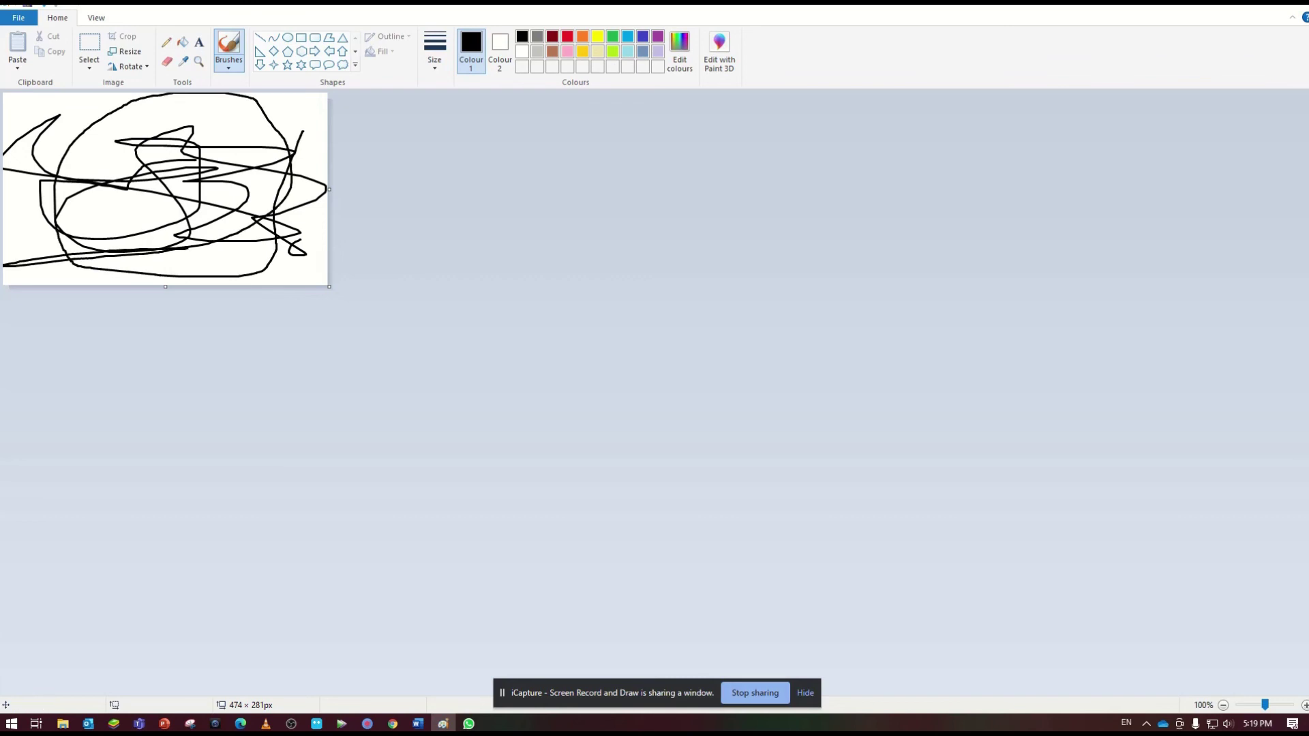